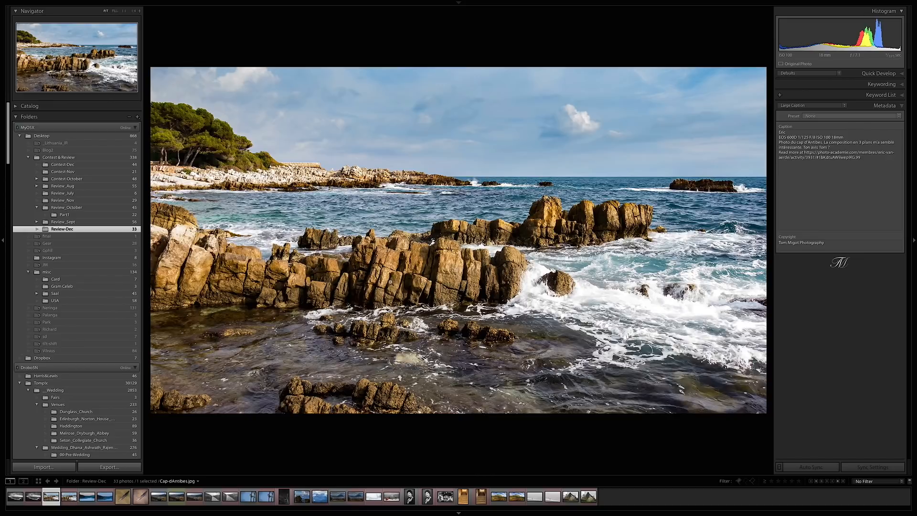
- Zoom into Cap-dAntibes.jpg and examine the detail of the foreground rock formation and the water beside it
click(390, 282)
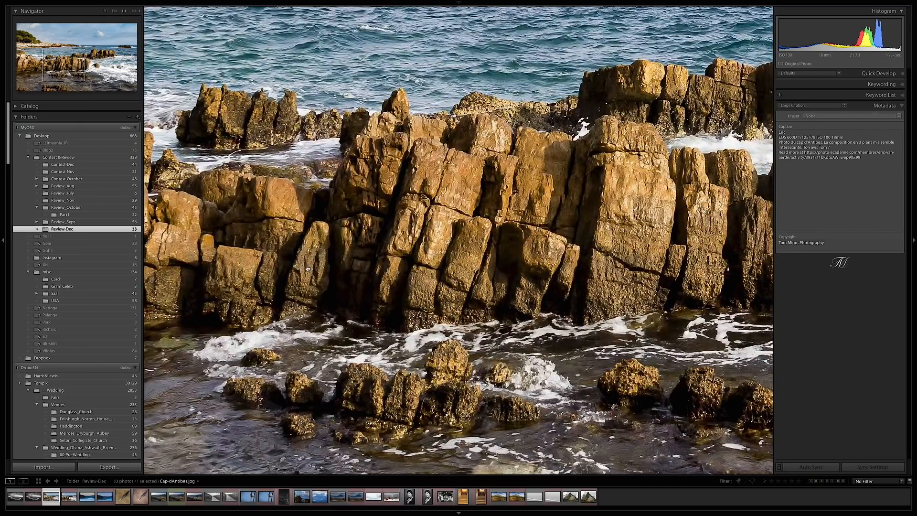
drag(350, 270, 469, 255)
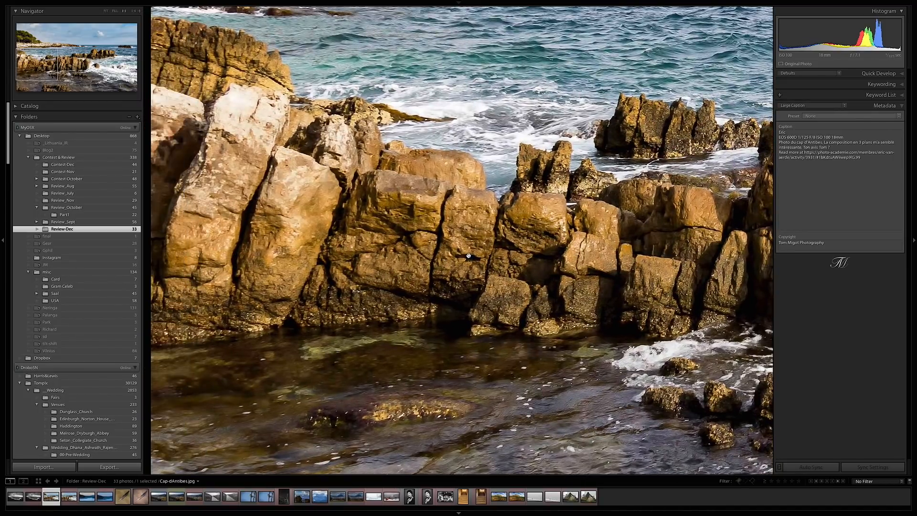
drag(382, 226, 547, 248)
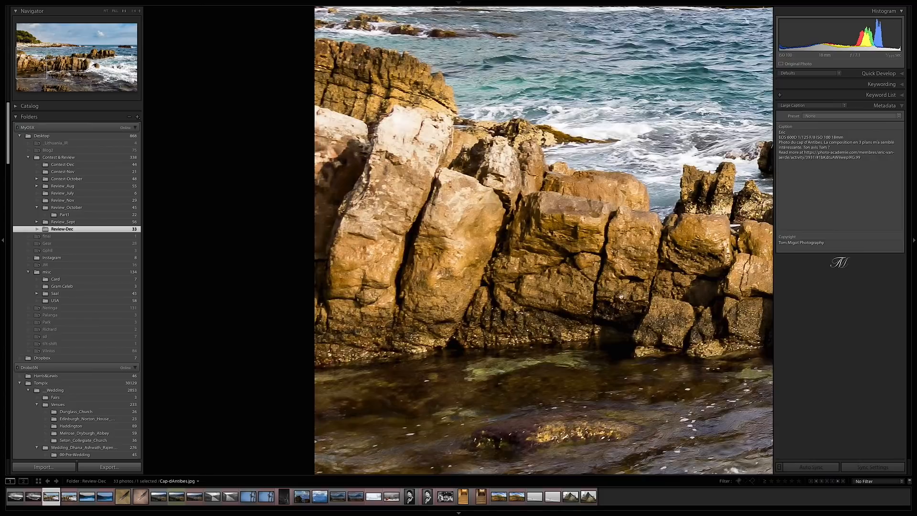
drag(622, 296, 581, 230)
drag(665, 224, 512, 278)
drag(634, 261, 434, 285)
drag(530, 275, 381, 291)
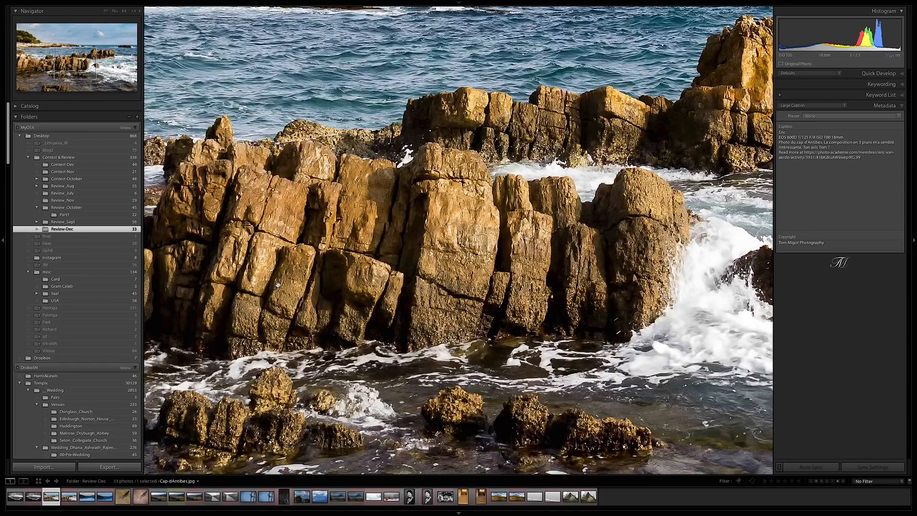
- Examine the pine trees, pale rocky shoreline and nearby sea in the magnified coastal photo
drag(278, 285, 501, 320)
drag(297, 311, 358, 310)
drag(222, 306, 421, 321)
drag(360, 305, 379, 336)
drag(415, 232, 460, 360)
drag(401, 235, 399, 288)
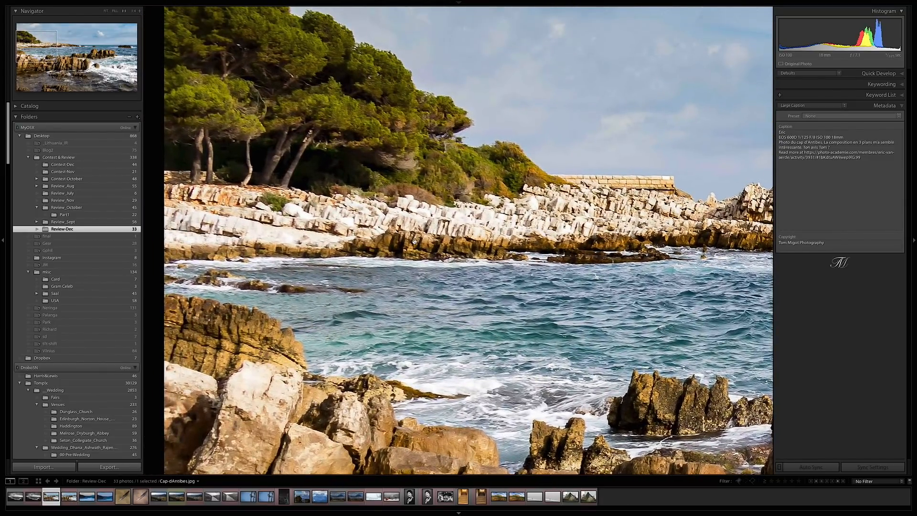
drag(414, 245, 452, 293)
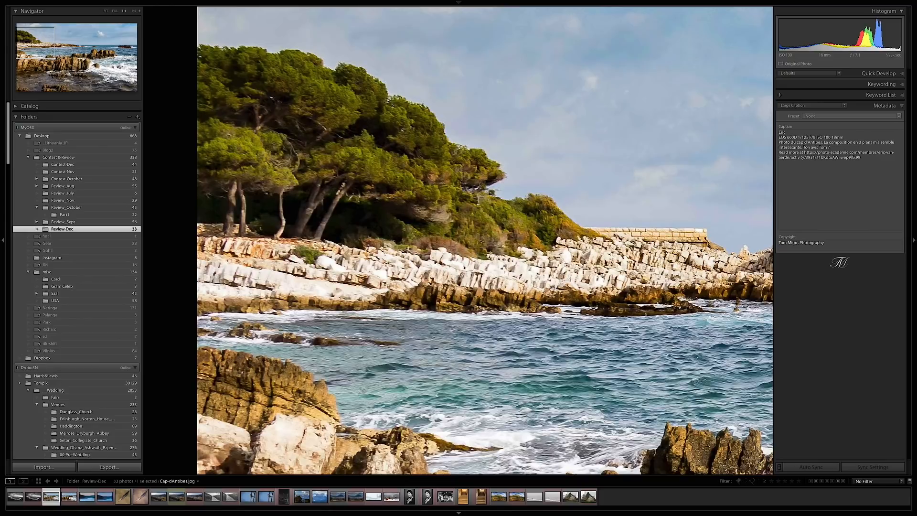
scroll(540, 353, down, 10)
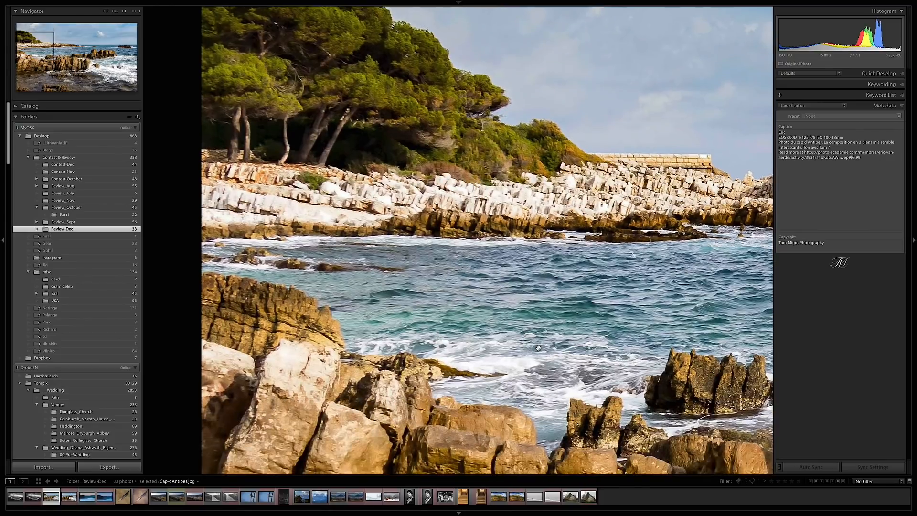
scroll(528, 338, down, 8)
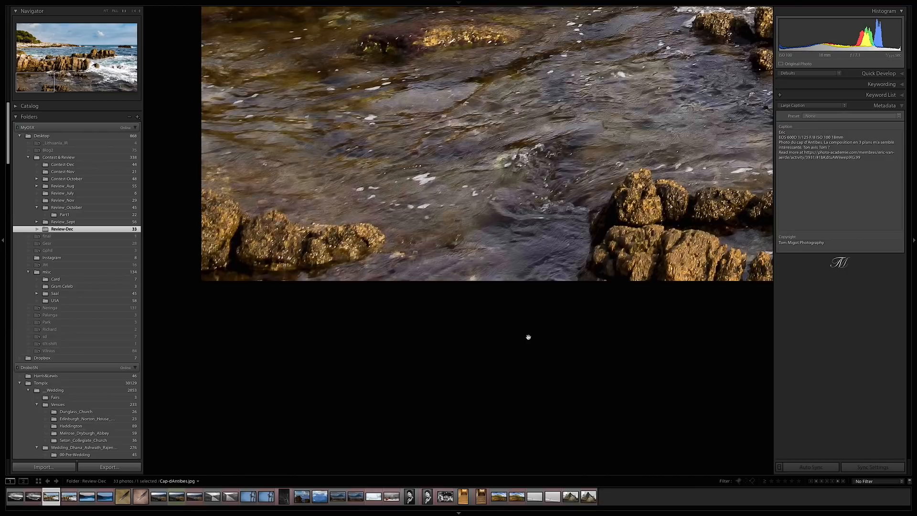
- Inspect the breaking waves and surrounding rocks up close, then return to the full view of the photo
drag(566, 259, 427, 290)
drag(629, 277, 294, 304)
drag(677, 139, 477, 244)
drag(540, 210, 443, 354)
drag(528, 316, 437, 408)
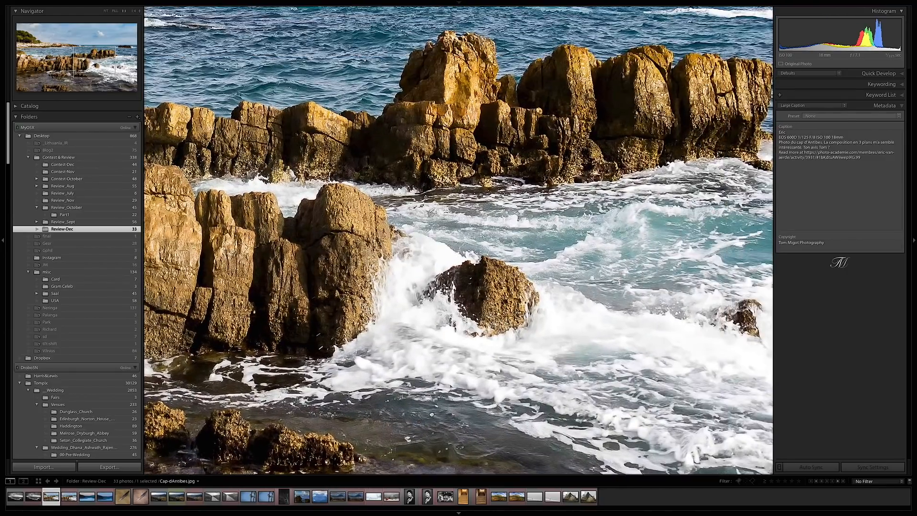
drag(551, 324, 383, 368)
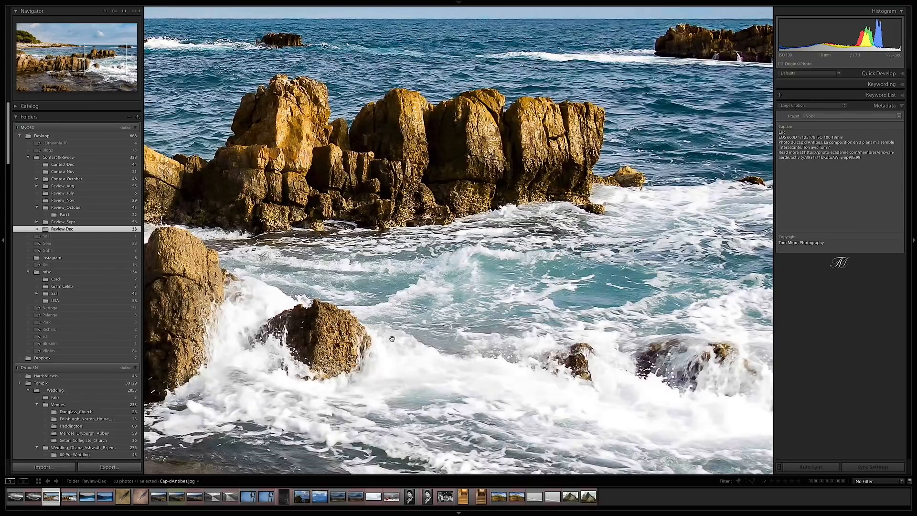
drag(400, 338, 539, 343)
drag(296, 335, 428, 335)
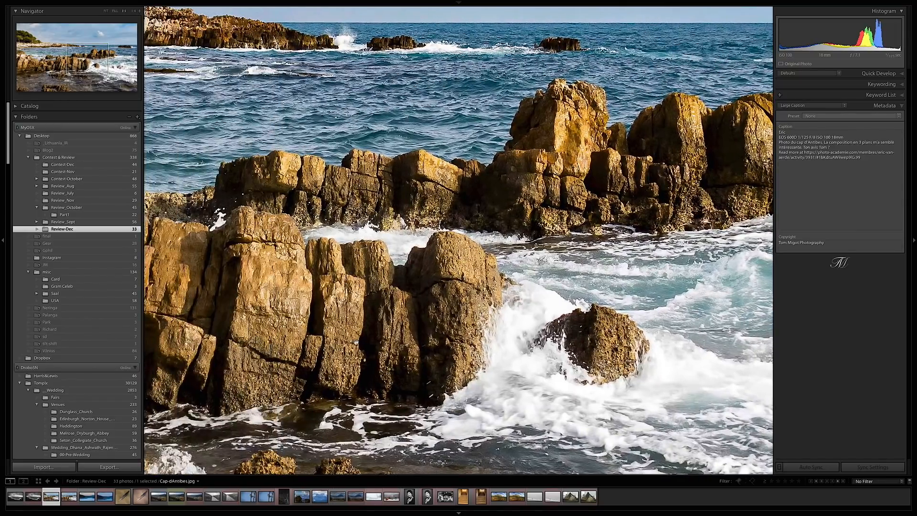
drag(352, 342, 498, 342)
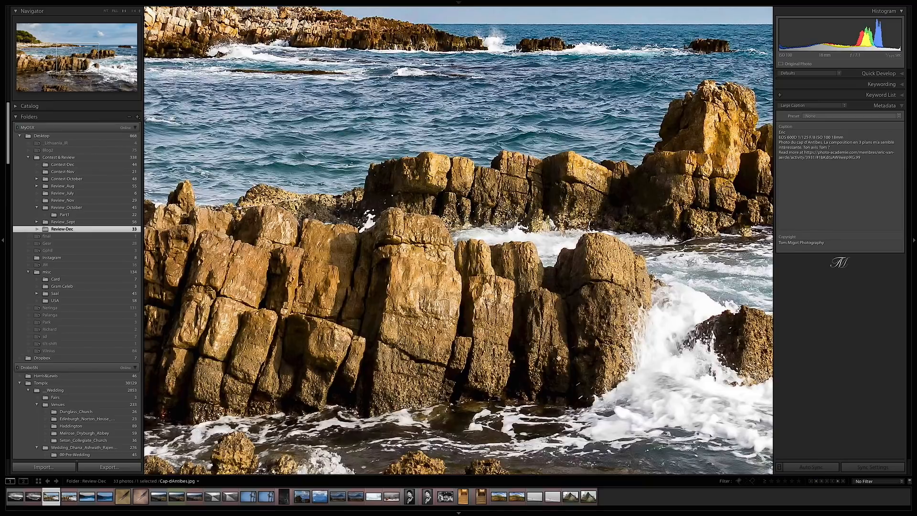
click(440, 299)
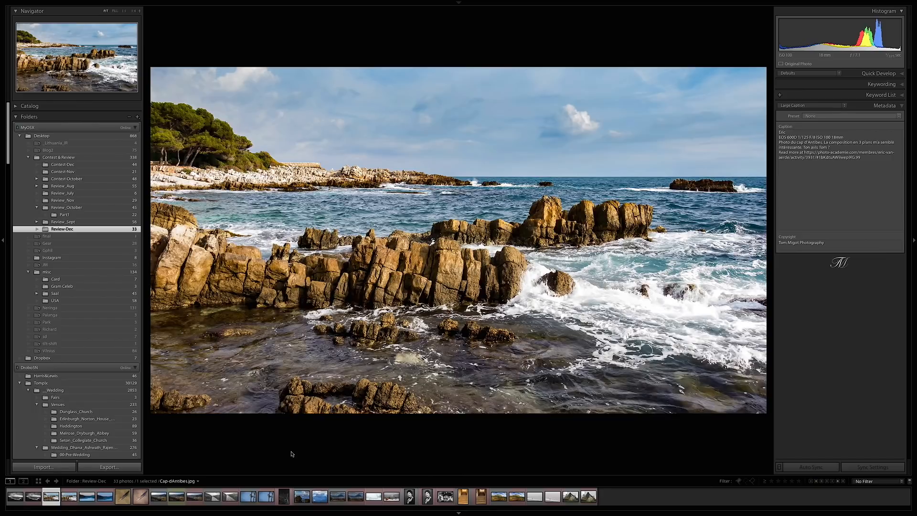
- Compare the original Cap-dAntibes.jpg with its cropped virtual copy by alternating between the two full views
key(Right)
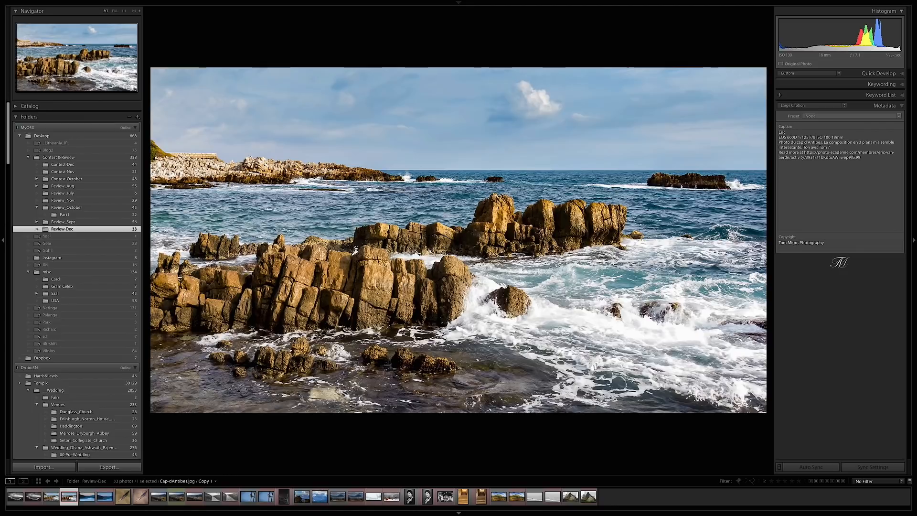
key(Left)
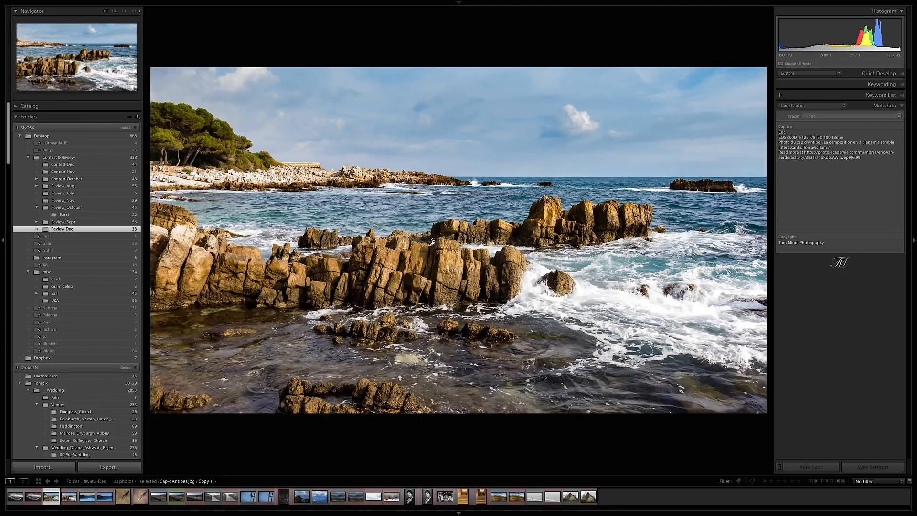
key(Right)
key(Left)
key(Right)
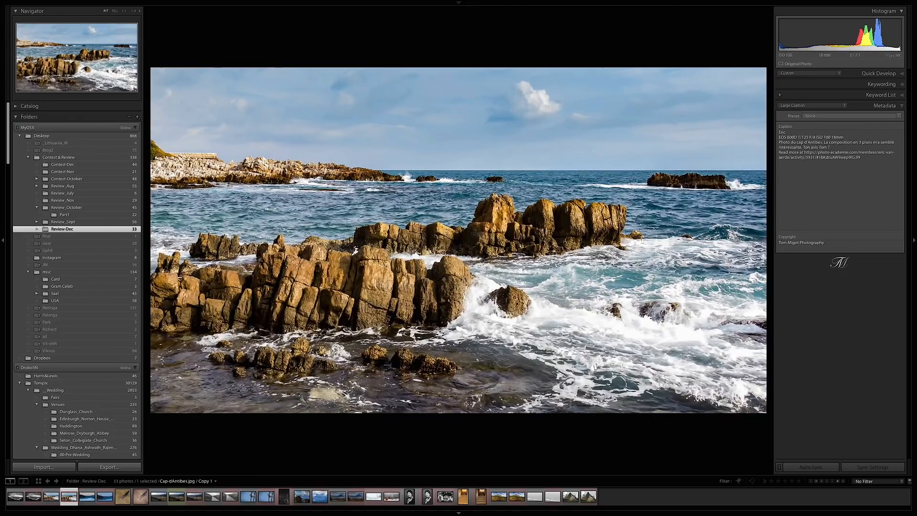
key(Left)
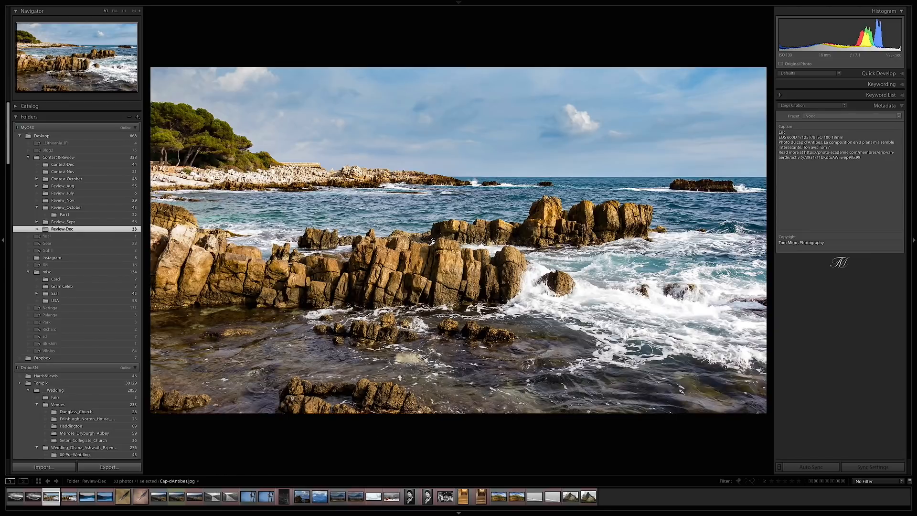
key(Right)
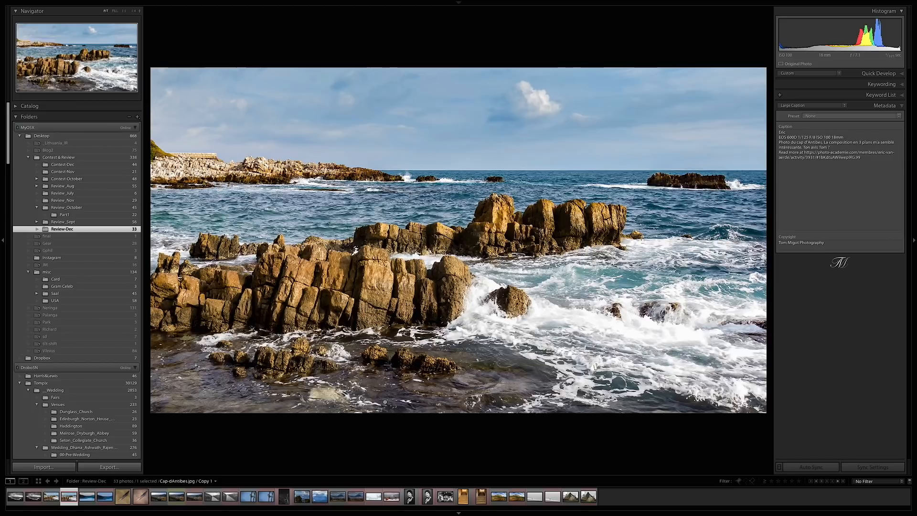
key(Left)
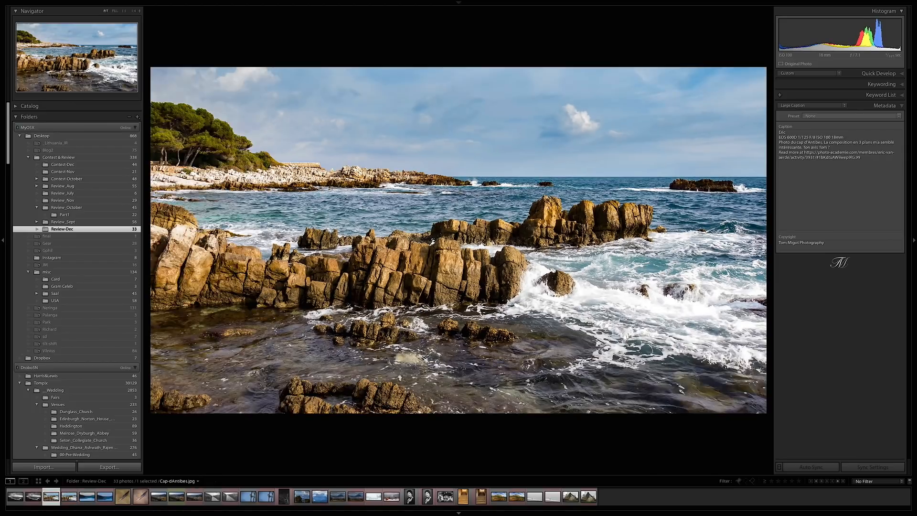
key(Right)
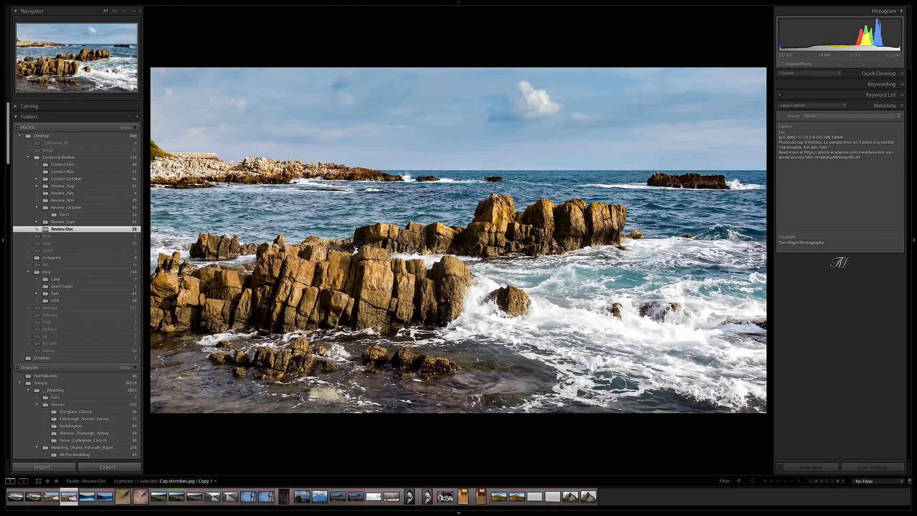
key(Left)
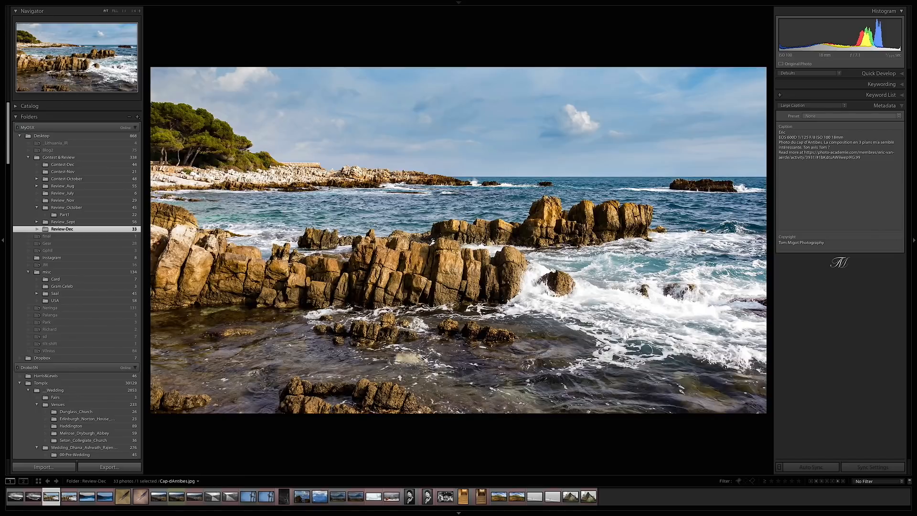
- Check the pine trees in the original photo up close, then display the cropped virtual copy in full
click(198, 135)
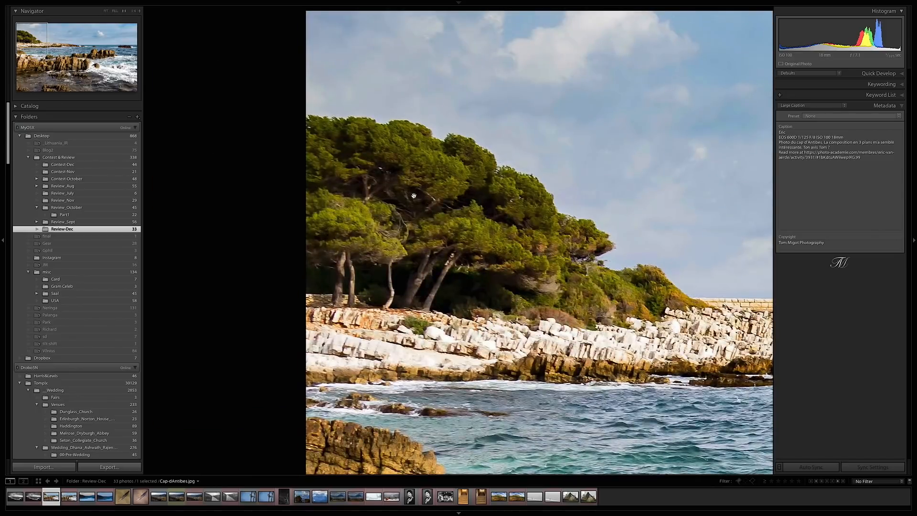
click(443, 321)
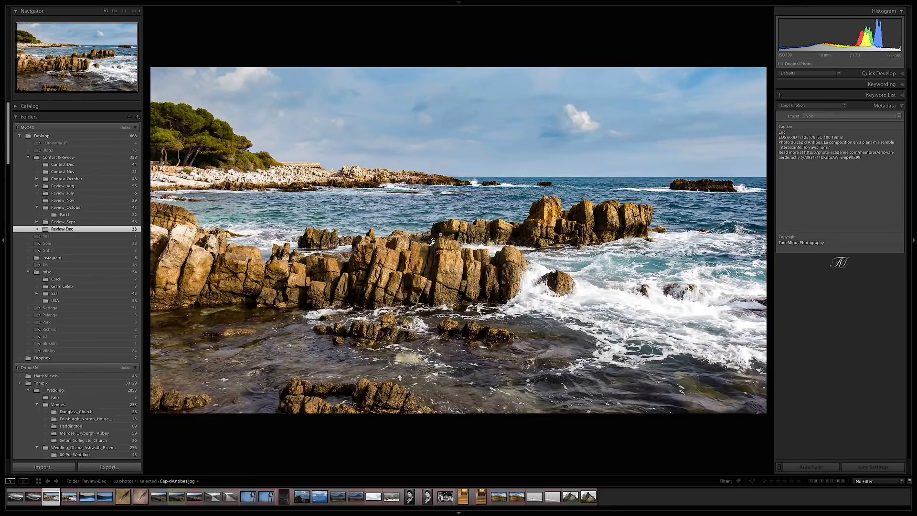
key(Right)
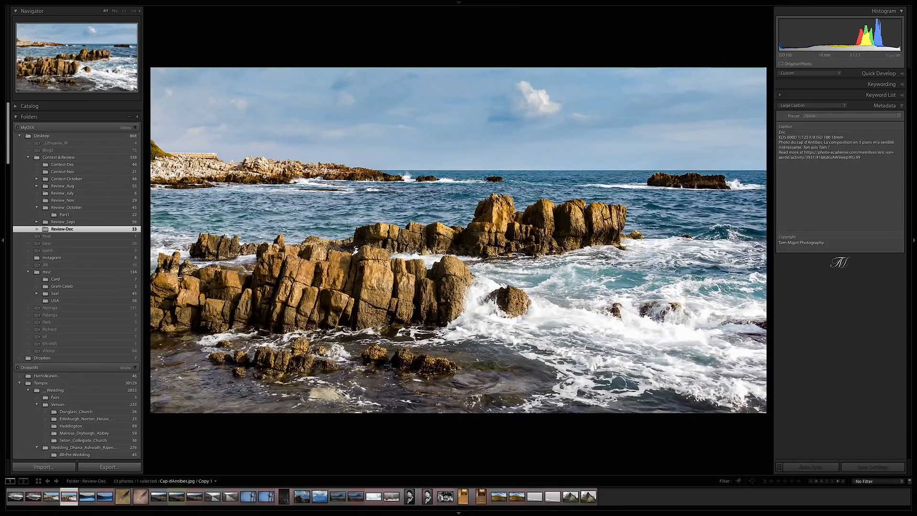
- Open the cropped copy for developing and review the adjustment brush masks on the distant coastal rocks and the breaking waves
key(d)
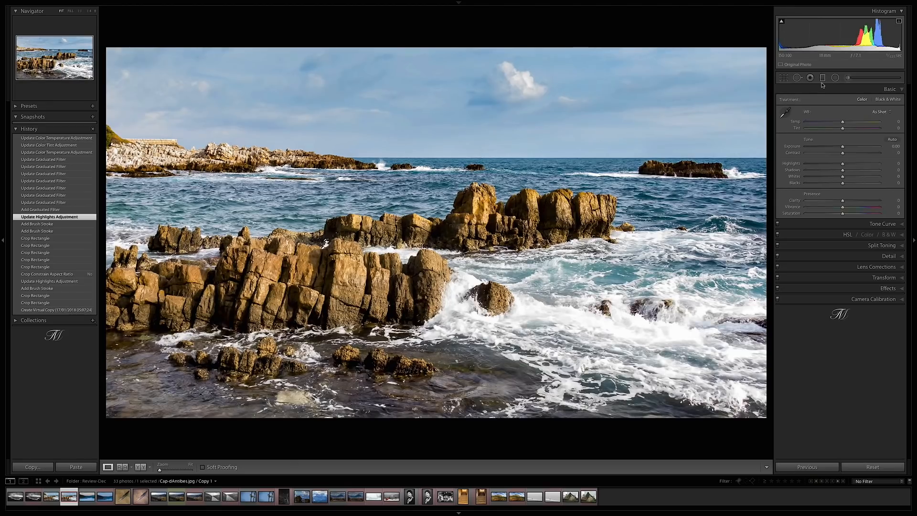
click(848, 78)
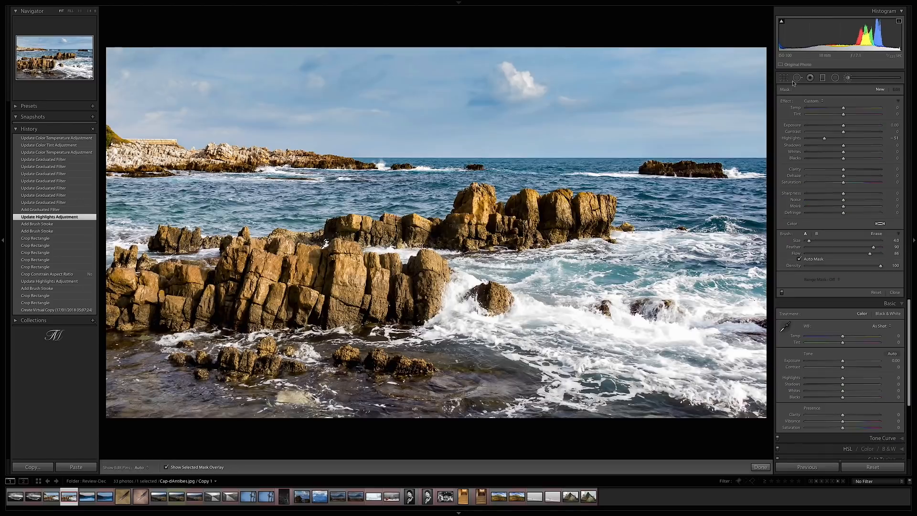
click(142, 155)
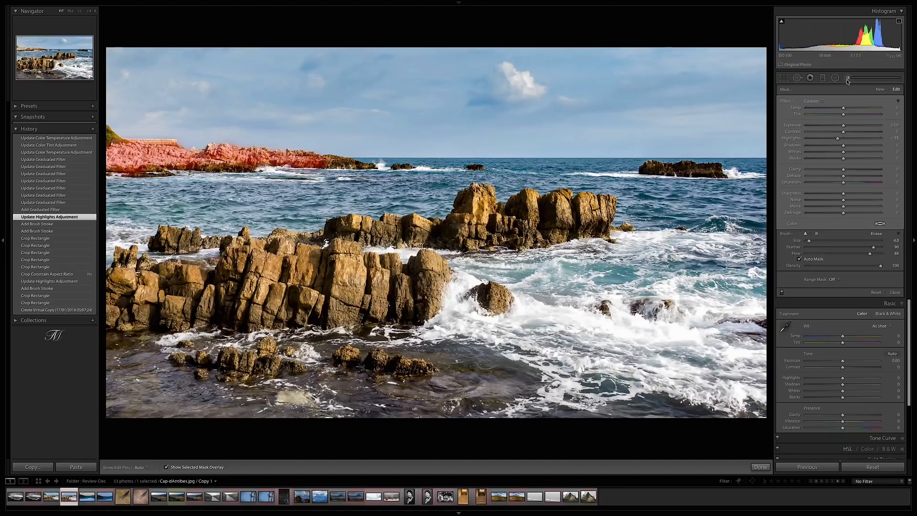
click(544, 315)
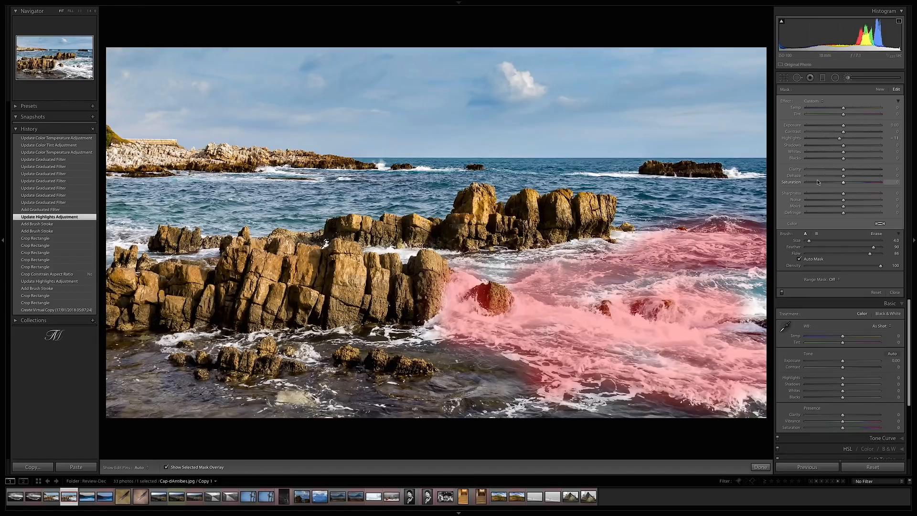
click(848, 78)
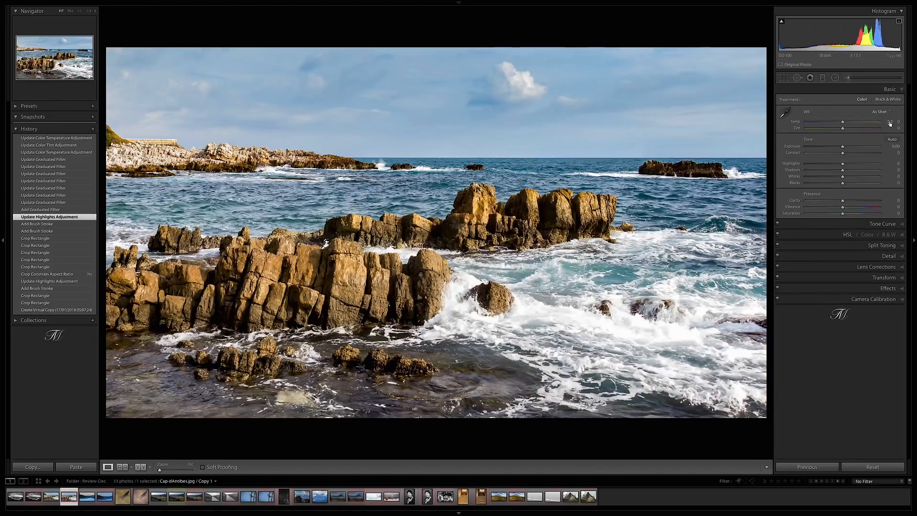
- Review the cropped copy's sharpening and noise reduction settings and its Graduated Filter options
click(889, 256)
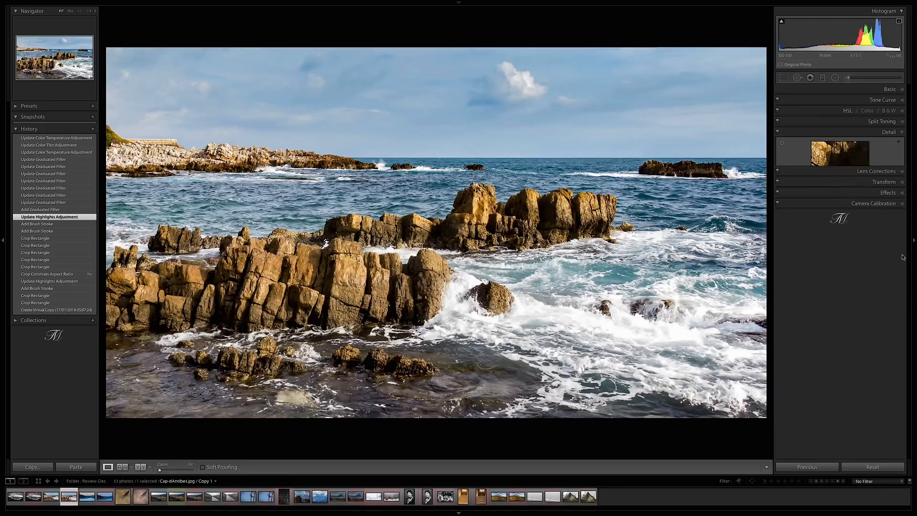
click(888, 133)
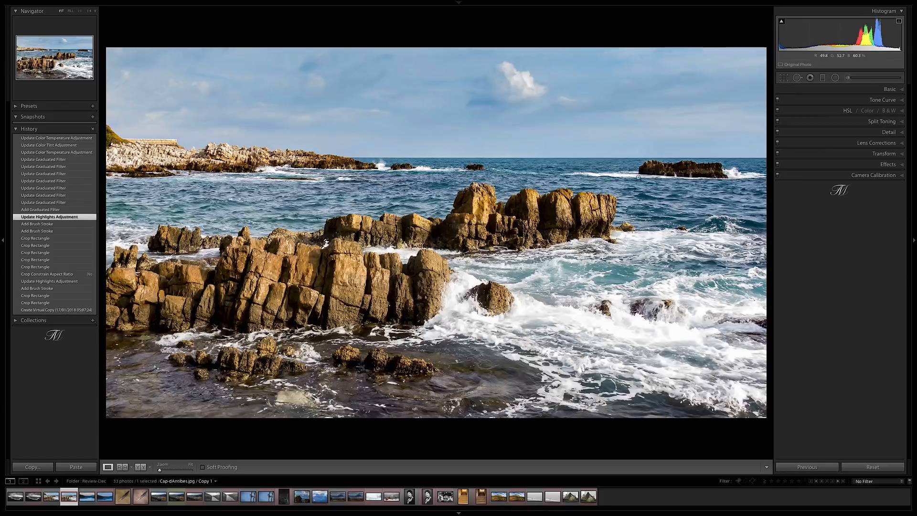
click(823, 77)
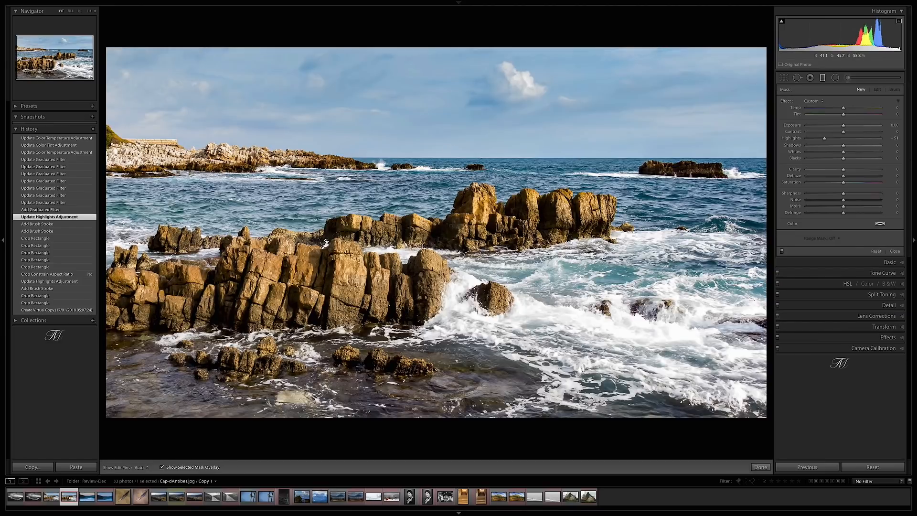
click(822, 78)
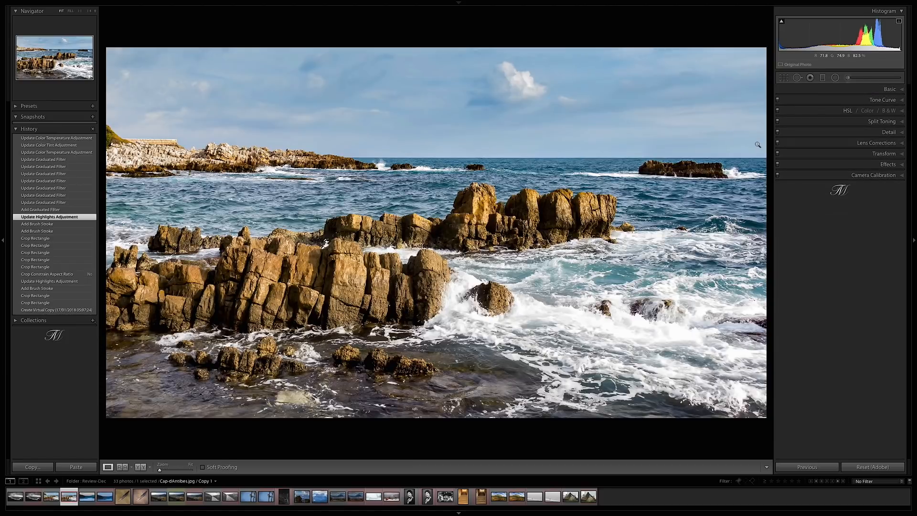
- Show the original and the cropped copy together in Survey view with the side panels hidden
key(shift+Left)
key(n)
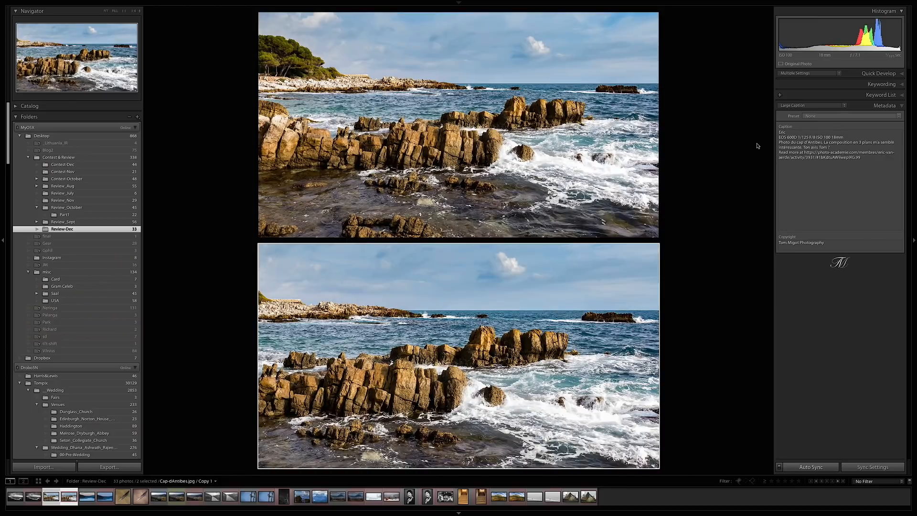
key(Tab)
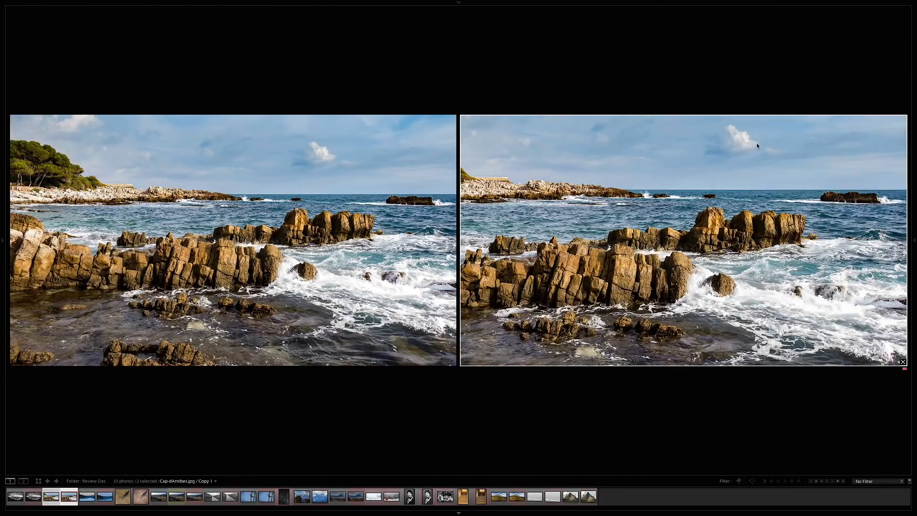
- Dim the surroundings of the two compared seascapes, then return to the thumbnail grid with normal lighting
key(l)
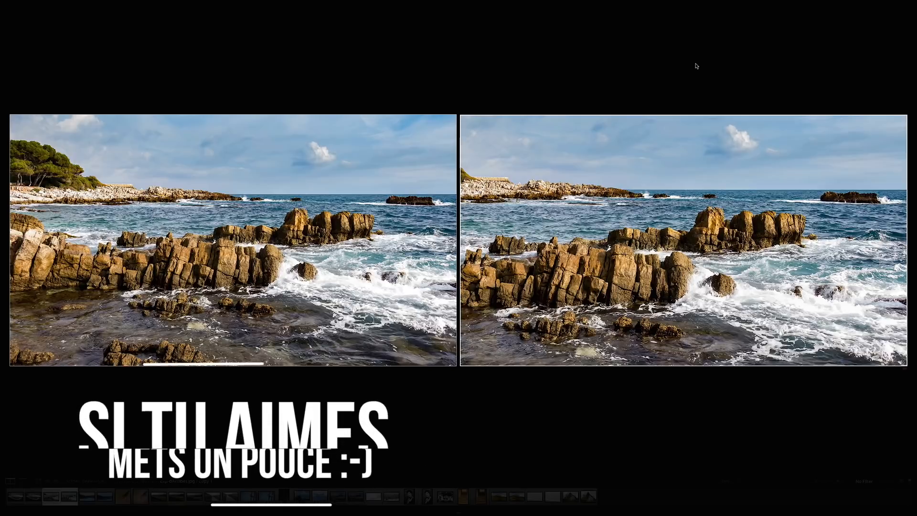
key(g)
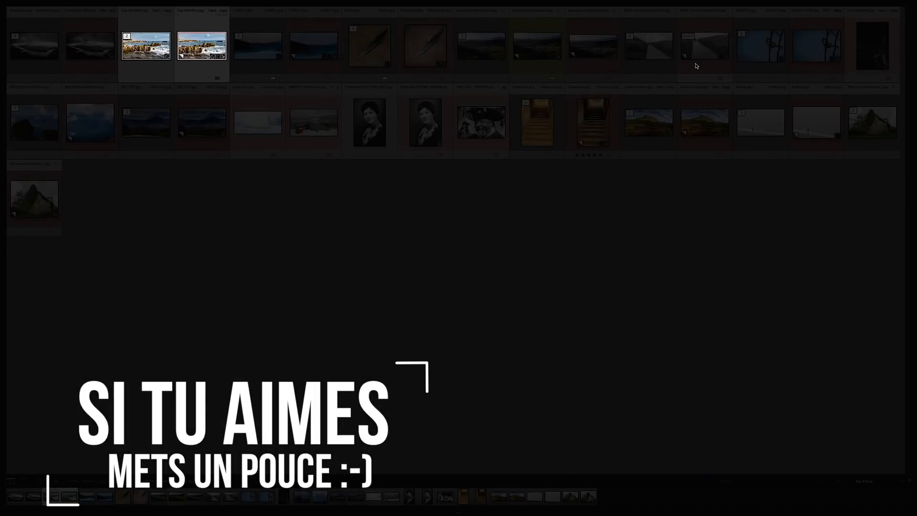
key(l)
key(l)
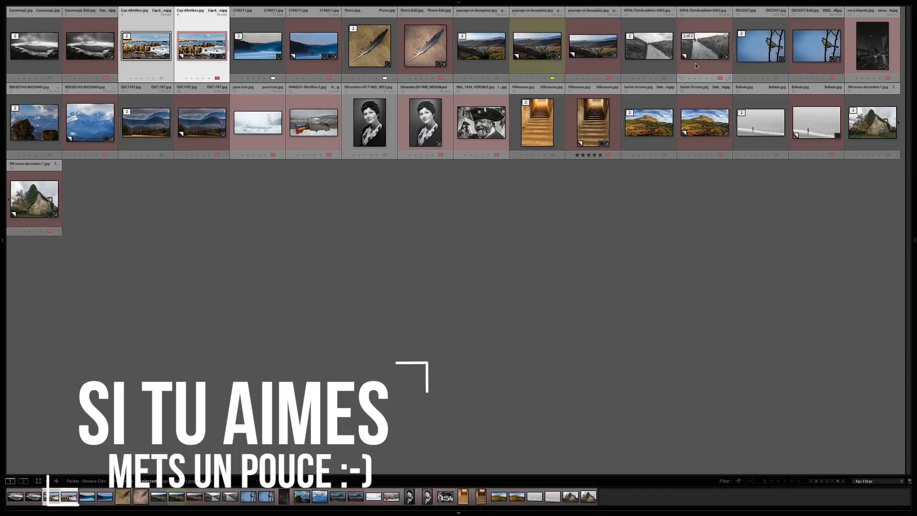
- Open the misty lake photo 2190211.jpg with the side panels shown and examine the house on the far shore up close
double_click(265, 53)
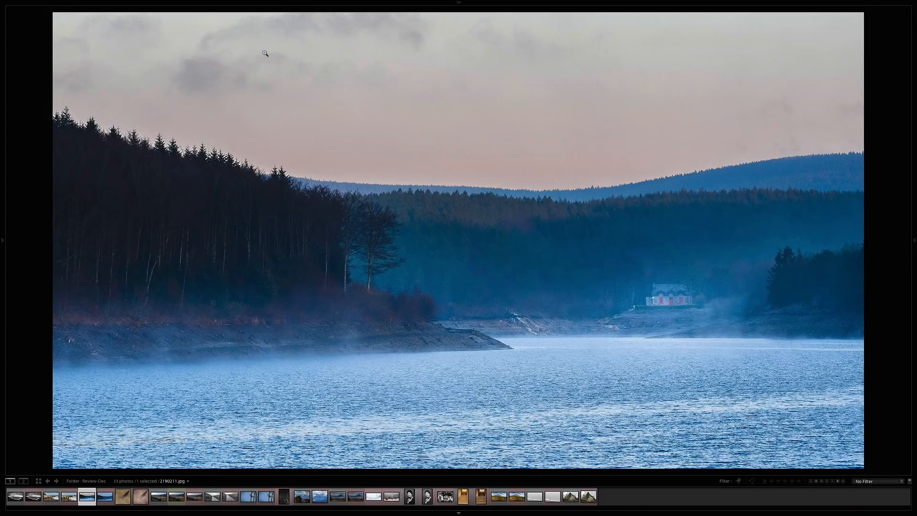
key(Tab)
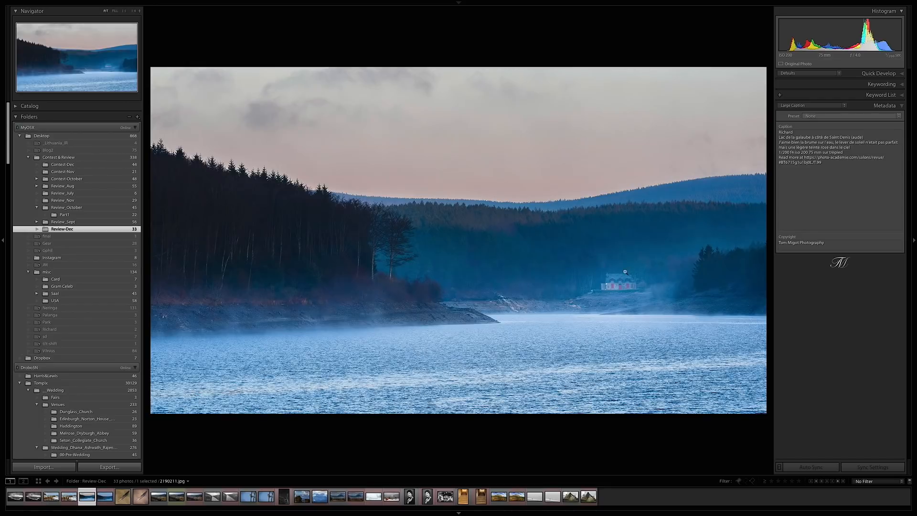
click(570, 271)
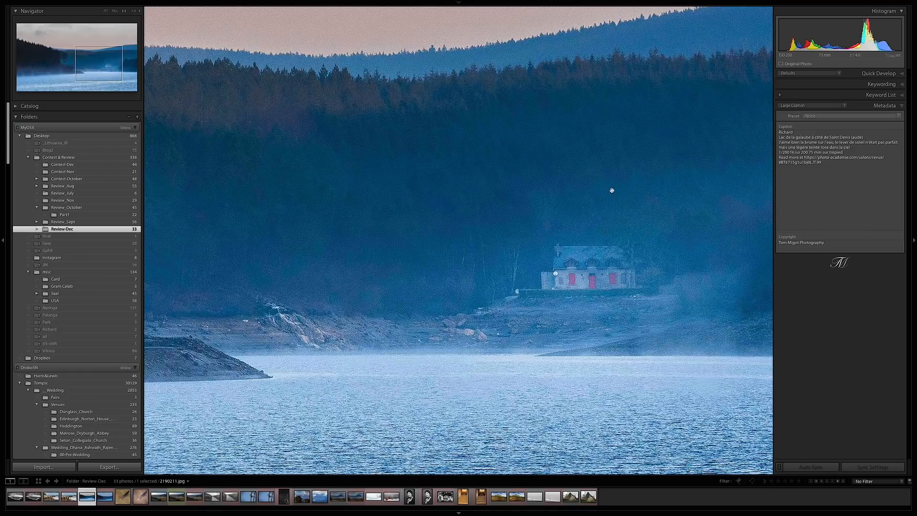
drag(408, 241, 430, 231)
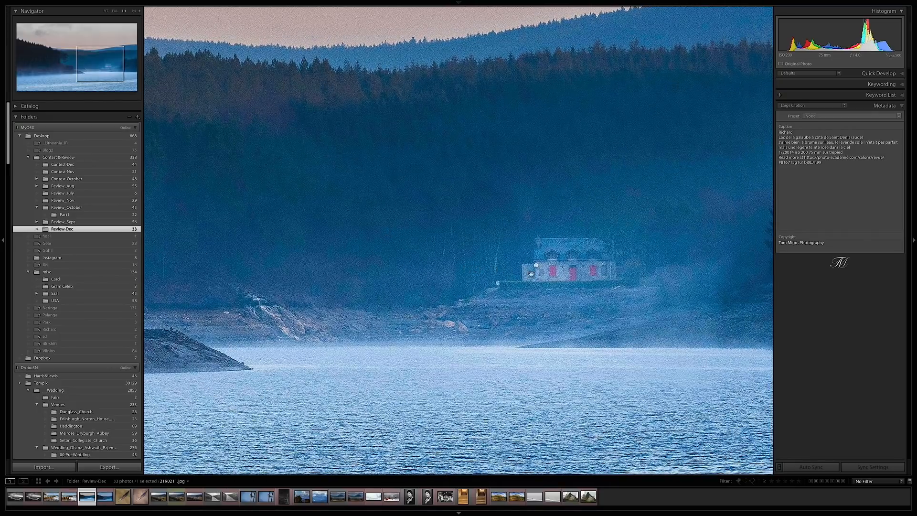
drag(423, 242, 455, 243)
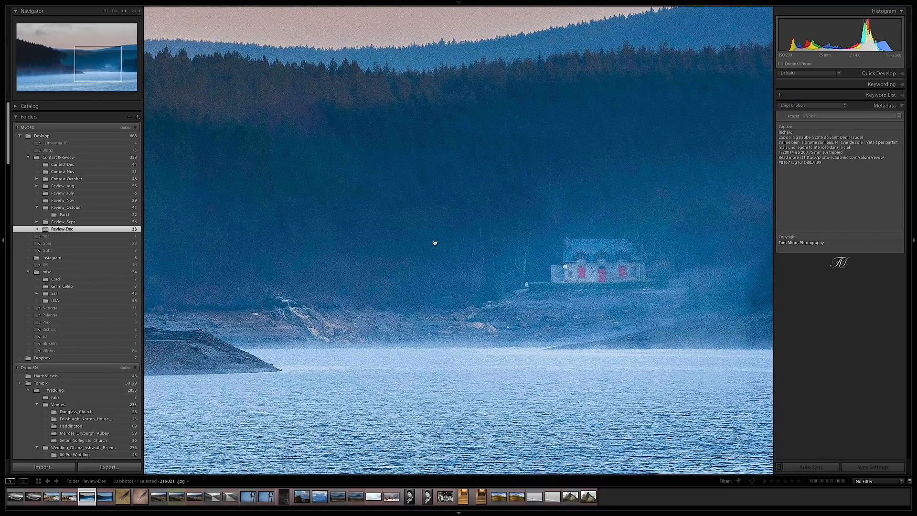
- Examine the dark forest, the misty shoreline and the pink sky up close, then display the whole lake photo
drag(190, 244, 549, 238)
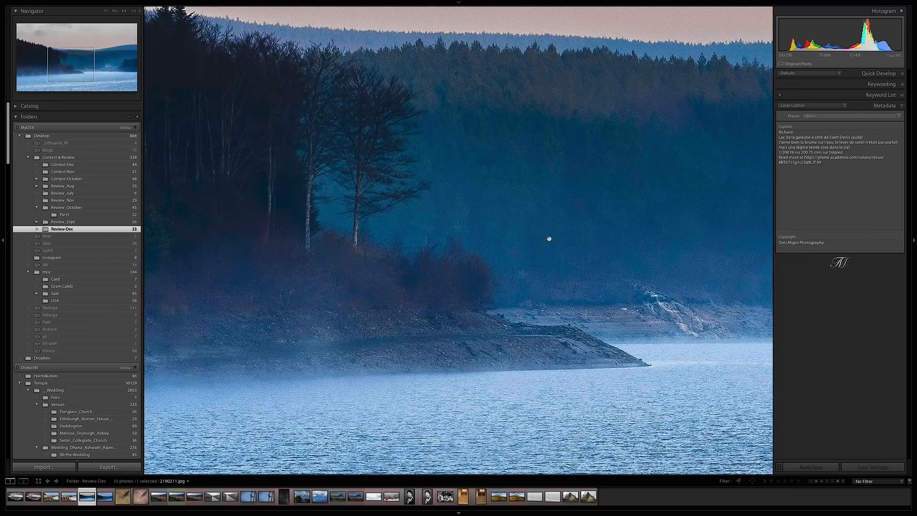
drag(379, 241, 520, 245)
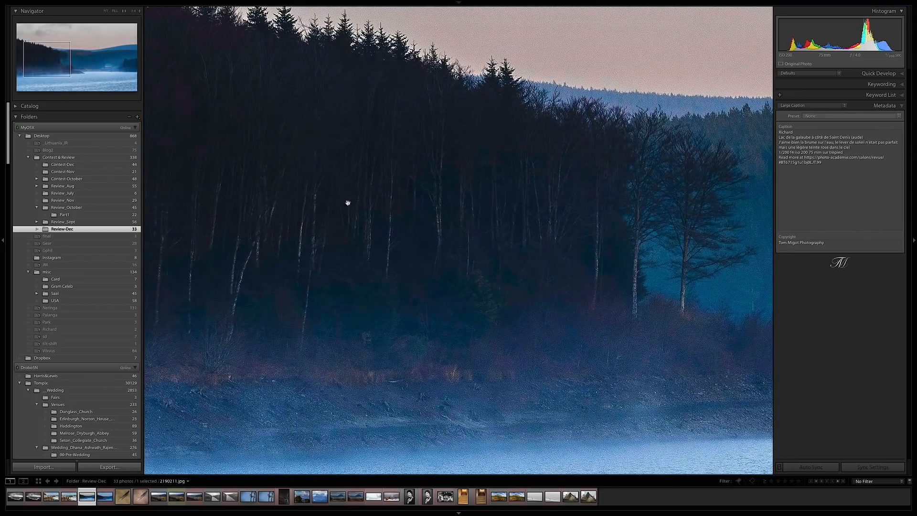
drag(329, 197, 420, 186)
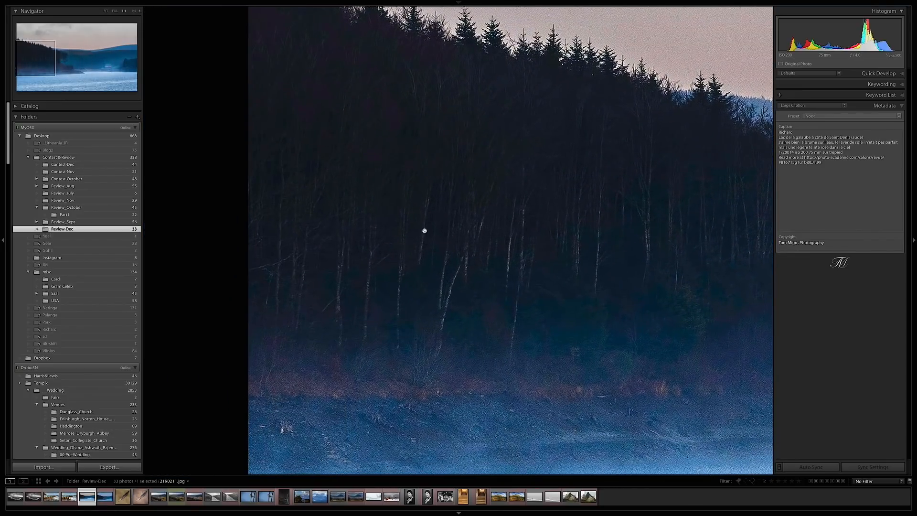
drag(661, 294, 533, 288)
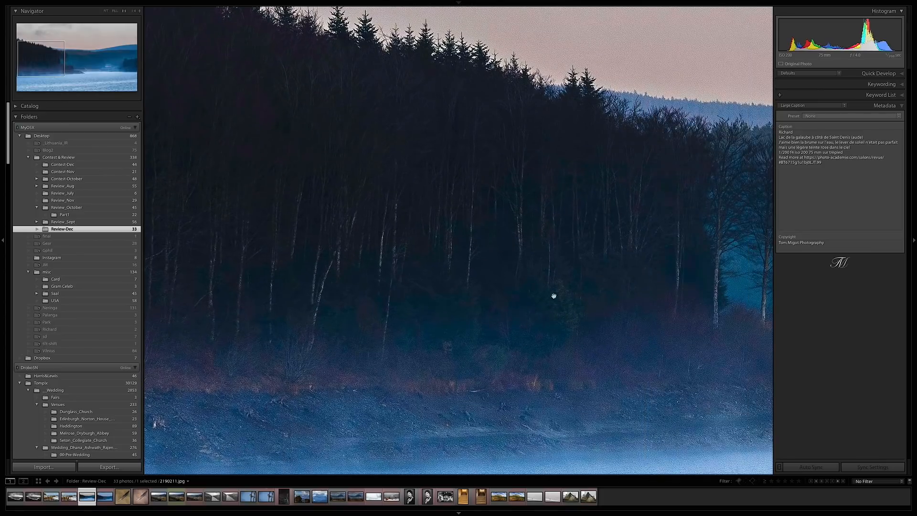
drag(554, 242, 340, 199)
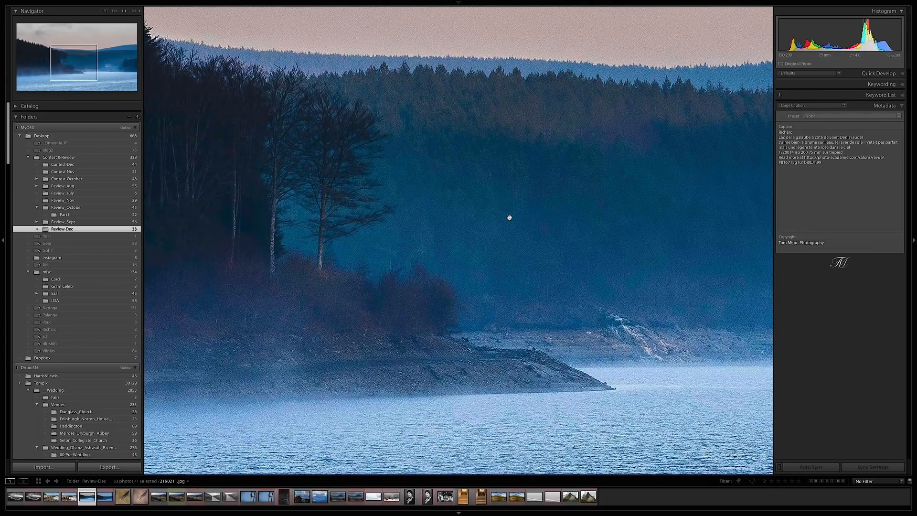
drag(510, 217, 450, 326)
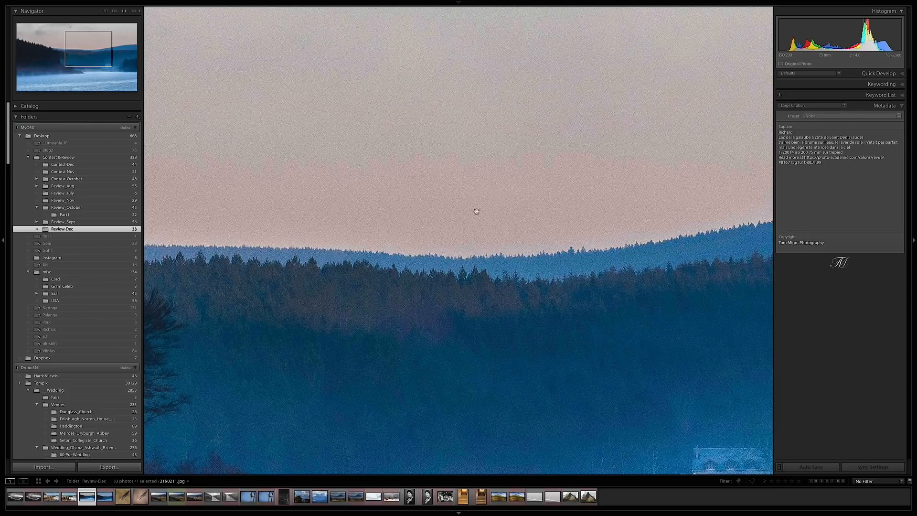
click(428, 170)
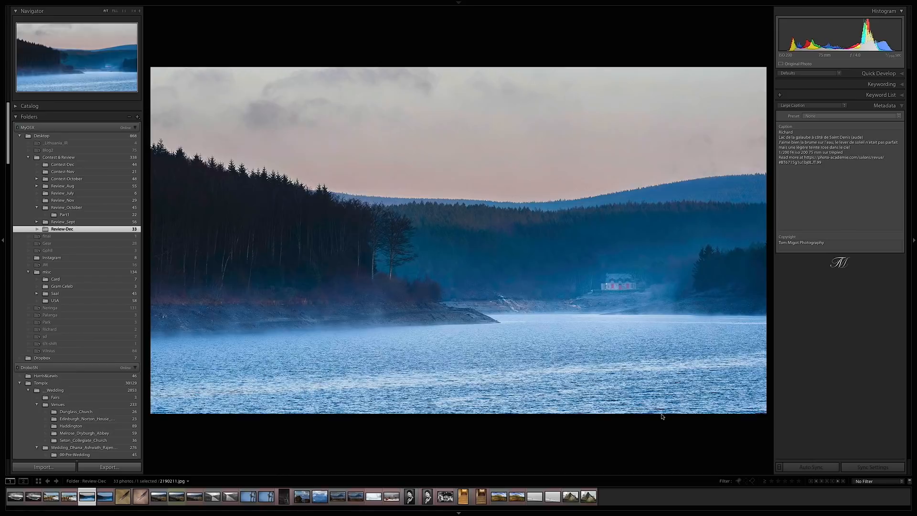
- Compare the original lake photo with its virtual copy, including in full screen, and open the copy for developing
key(Right)
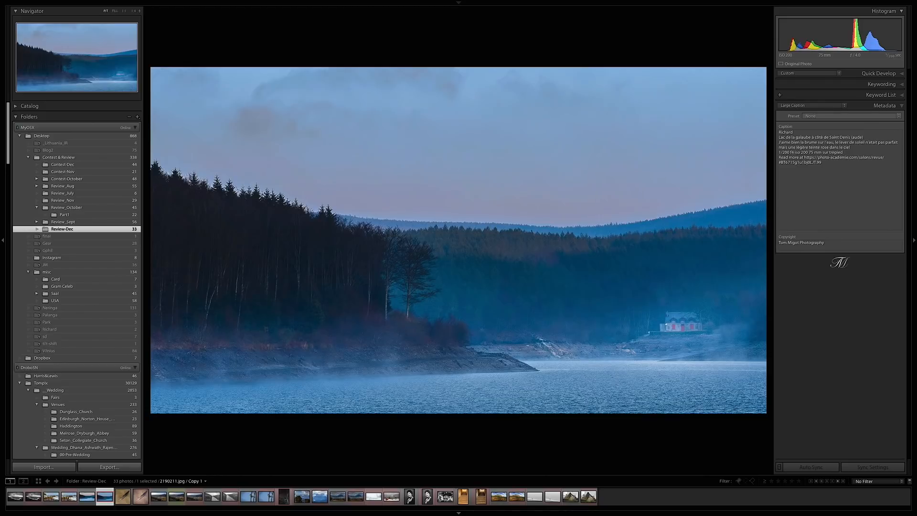
key(Left)
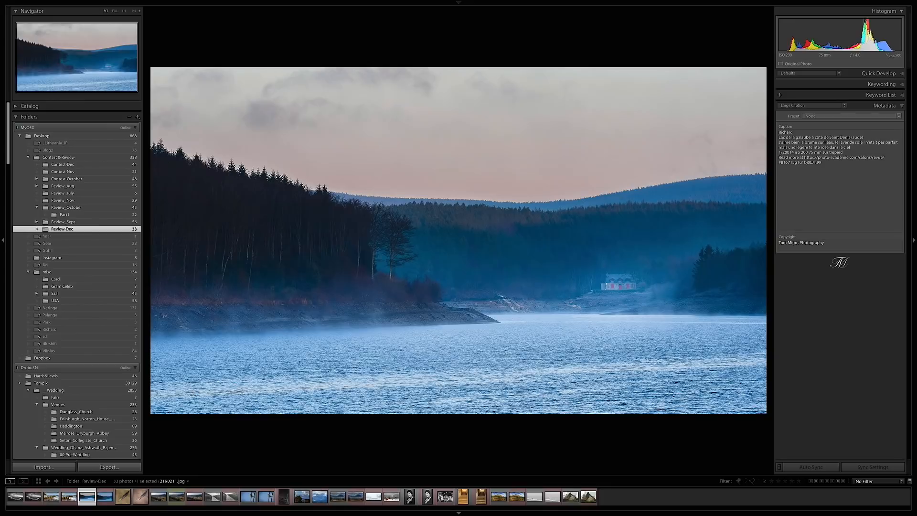
key(f)
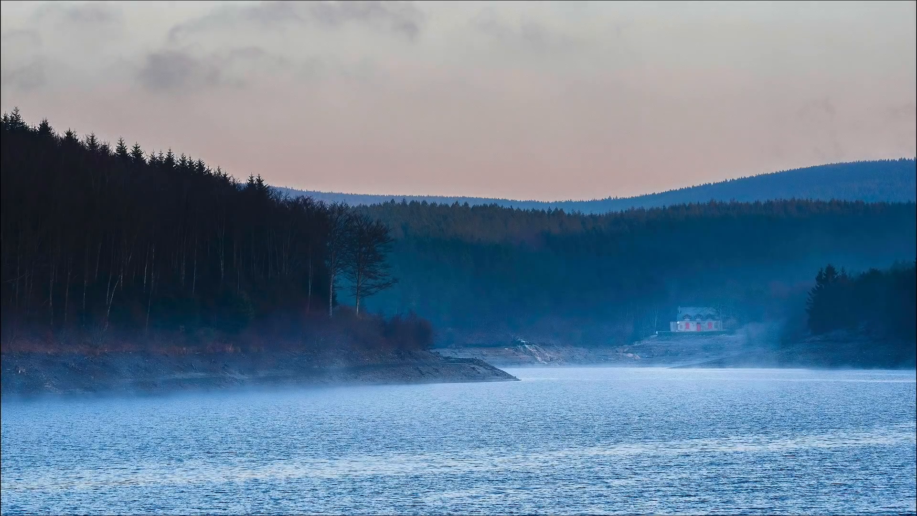
key(Right)
key(Left)
key(Left)
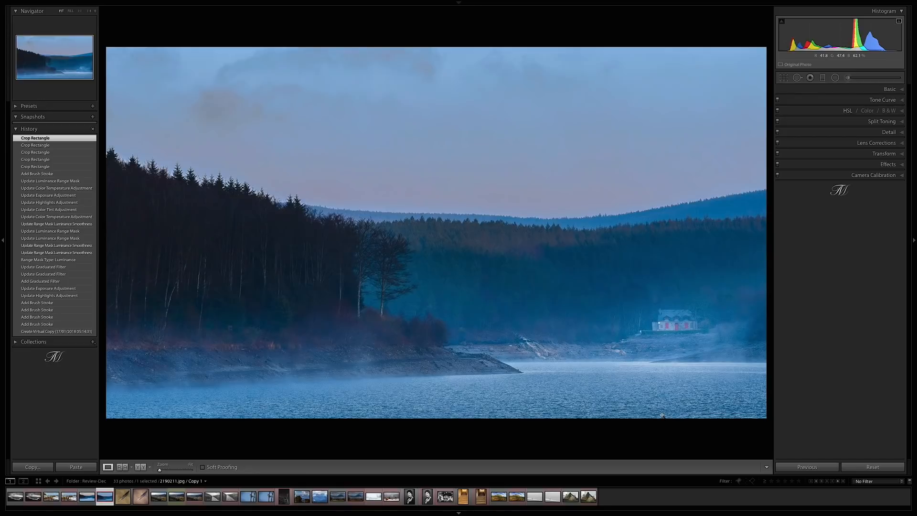
- Review the lake copy's crop and the mask and settings of the graduated filter on its sky
click(822, 79)
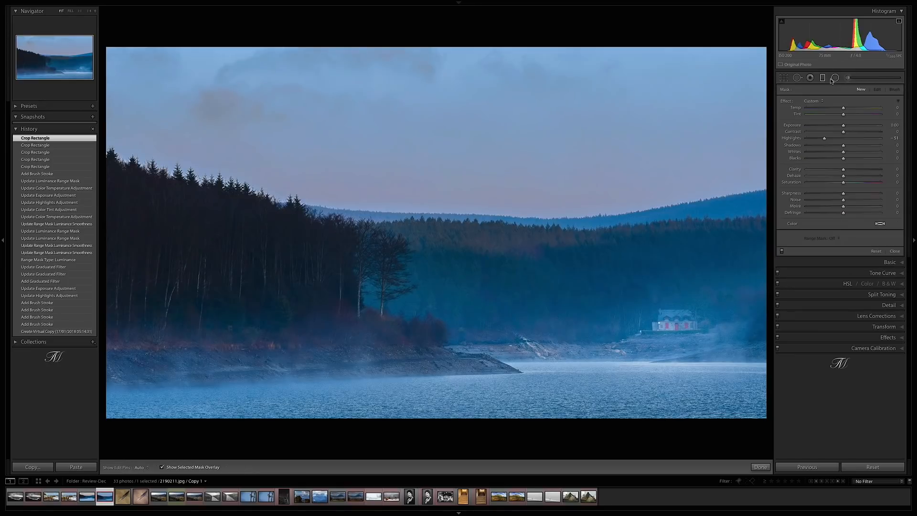
click(783, 79)
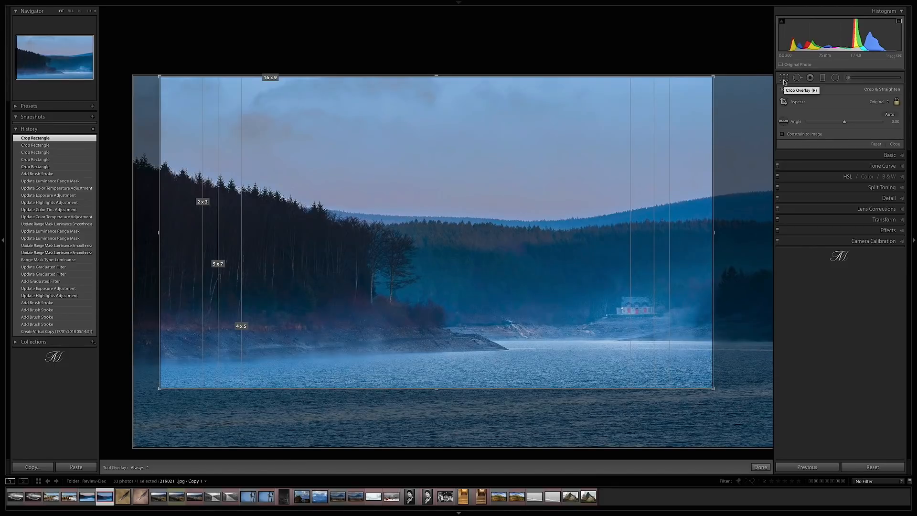
click(784, 79)
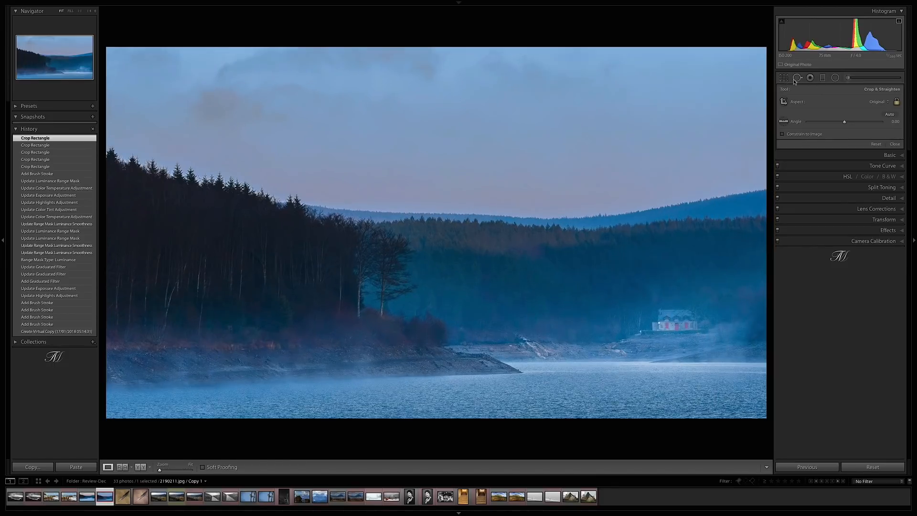
click(822, 78)
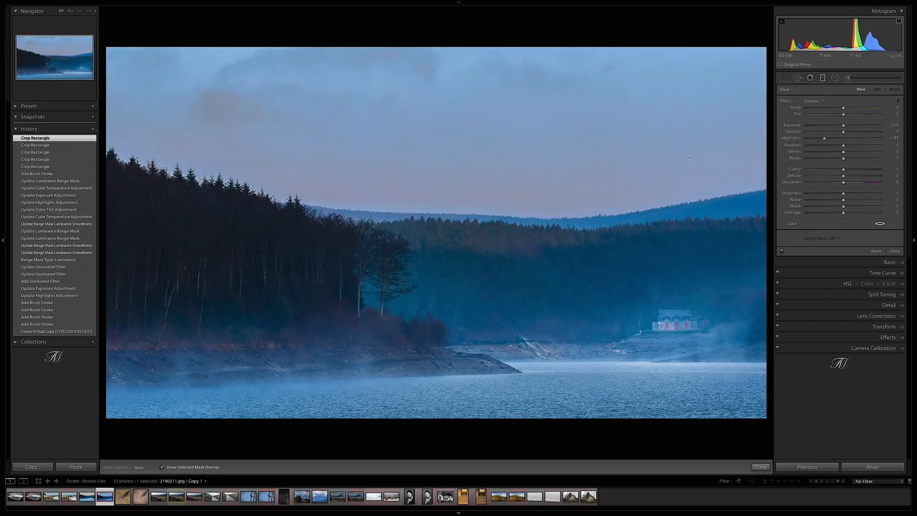
click(508, 227)
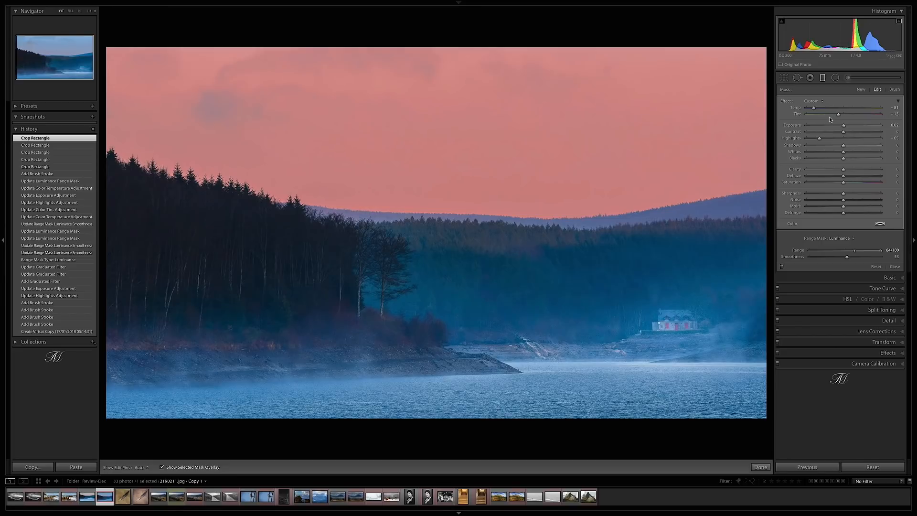
key(o)
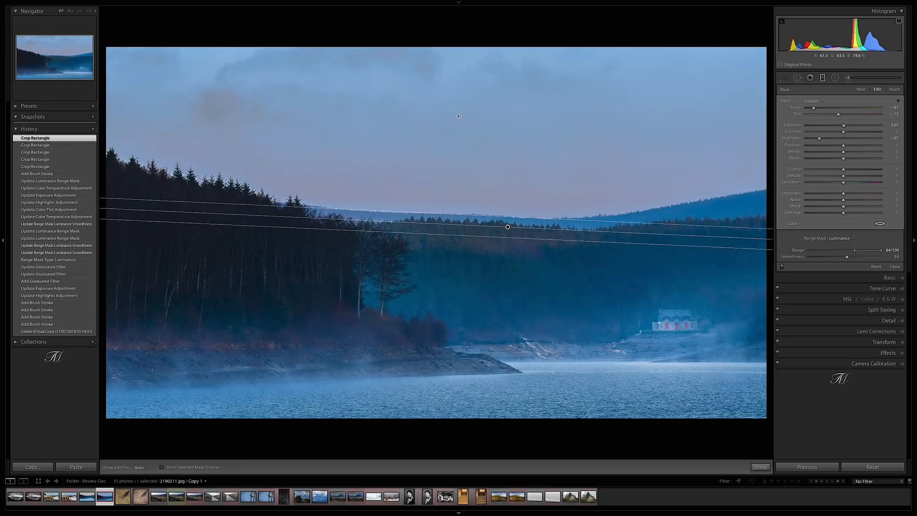
click(823, 77)
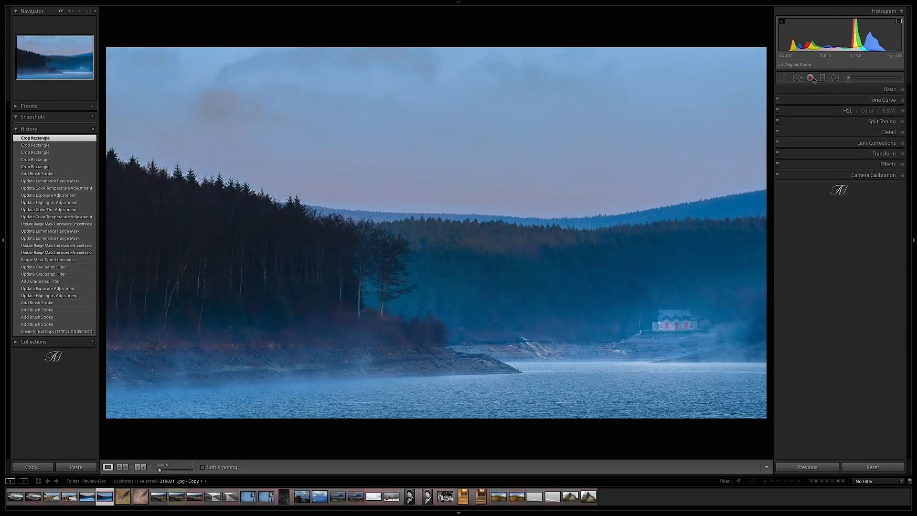
- Review the lake copy's Basic adjustments and its sharpening and noise reduction settings
click(887, 92)
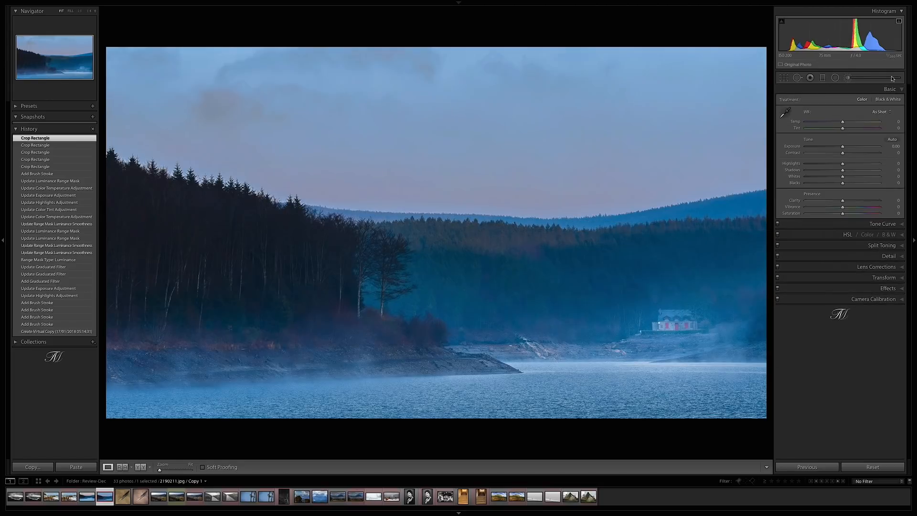
click(897, 256)
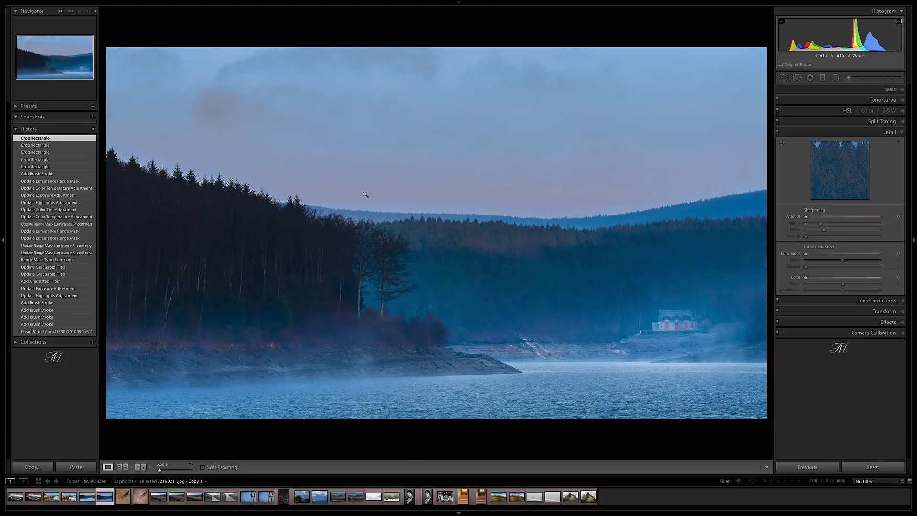
click(889, 132)
- Review the settings of the adjustment brush applied to the water in the foreground, then close the brush
click(847, 78)
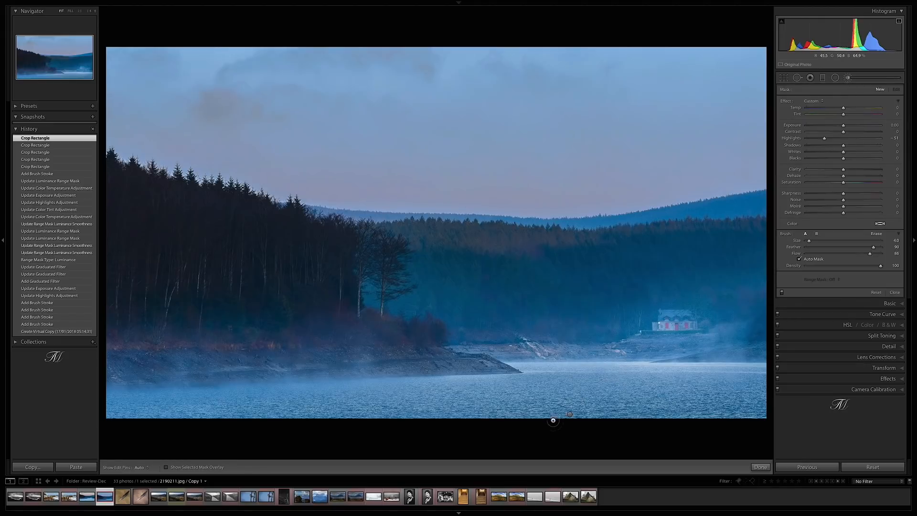
click(570, 414)
mouse_move(570, 414)
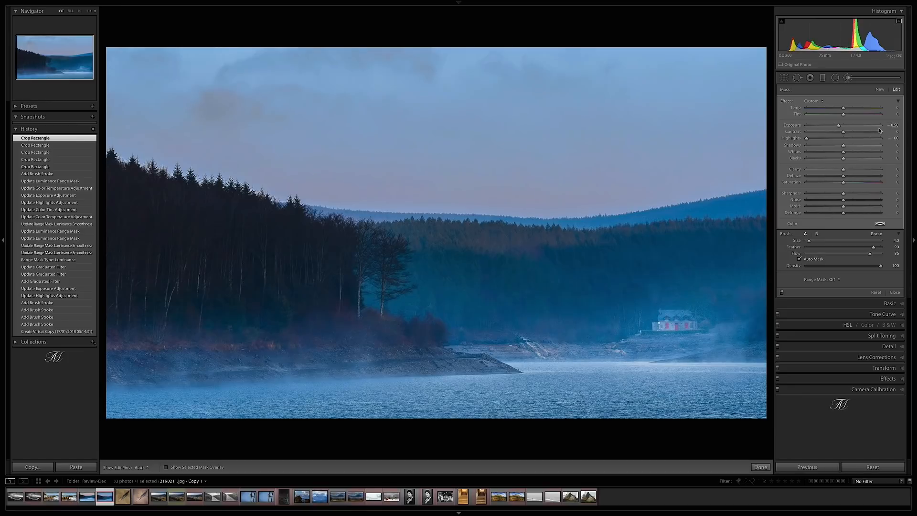
click(847, 79)
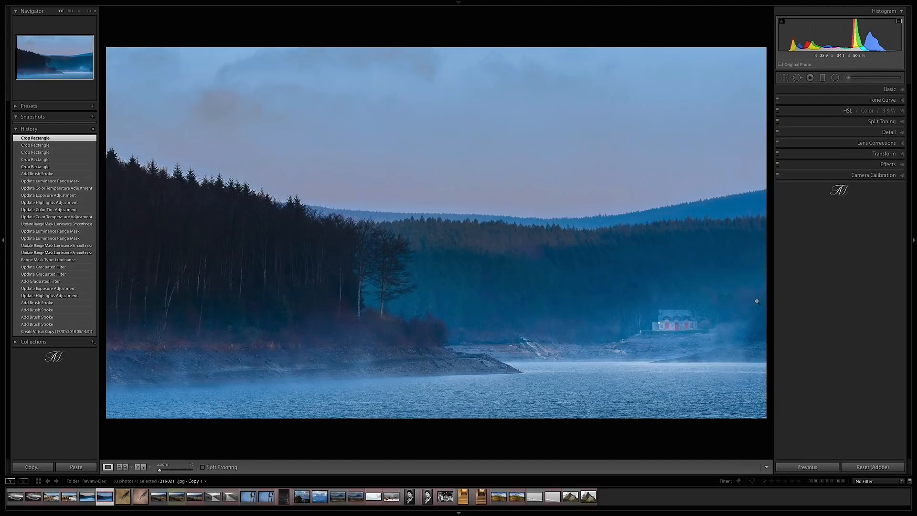
- Compare the original lake photo and its copy in Survey view with panels hidden and lights out, then return to the normally lit grid
key(shift+Left)
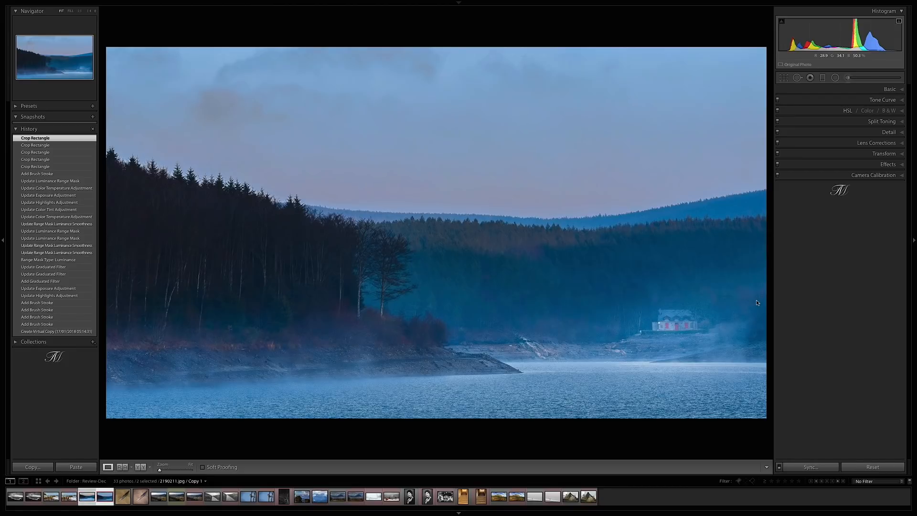
key(n)
key(Tab)
key(l)
key(l)
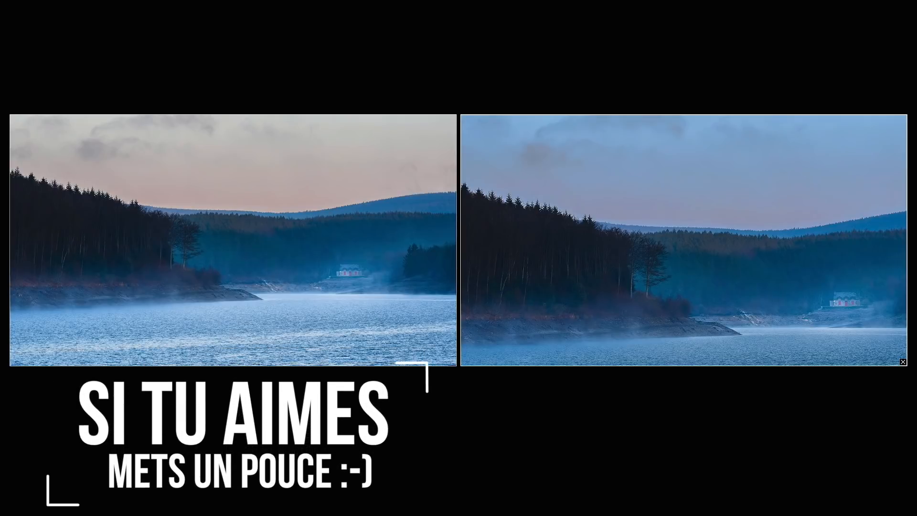
key(g)
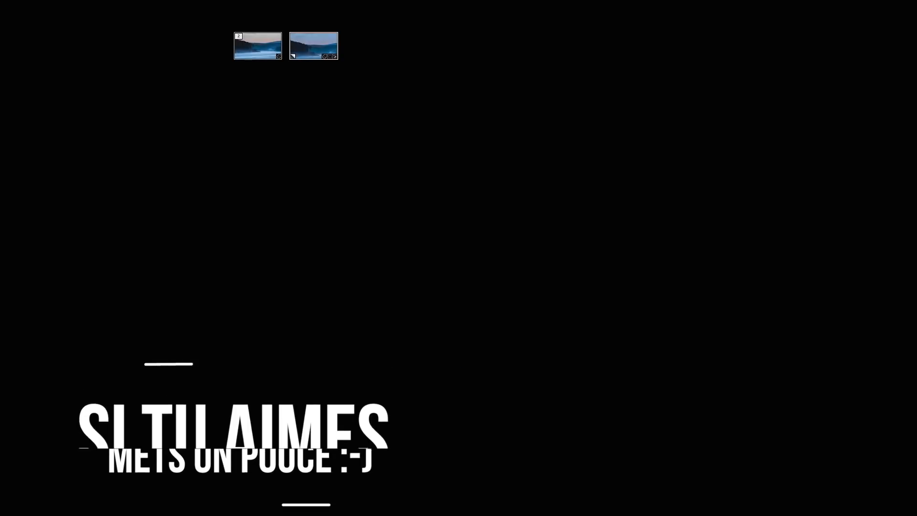
key(l)
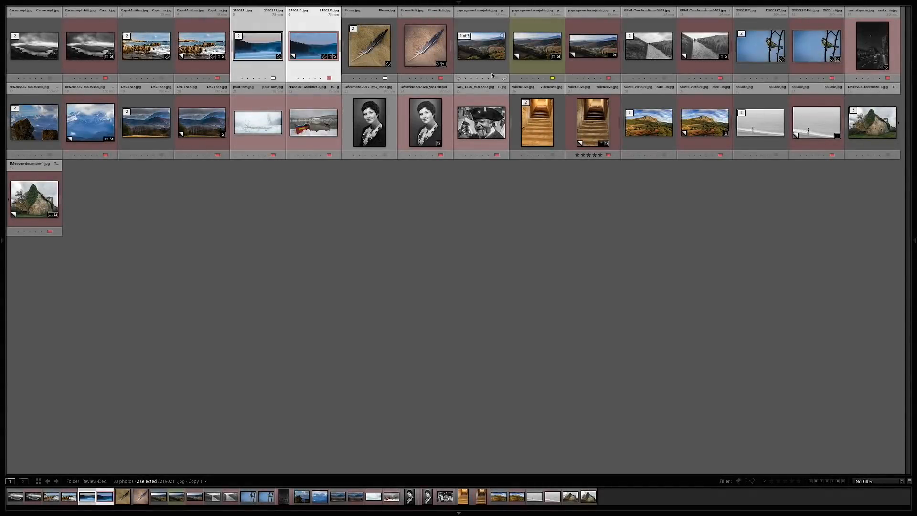
- Open the original feather photo in Loupe view with the side panels shown and examine its close-up detail along the quill and barbs
double_click(371, 51)
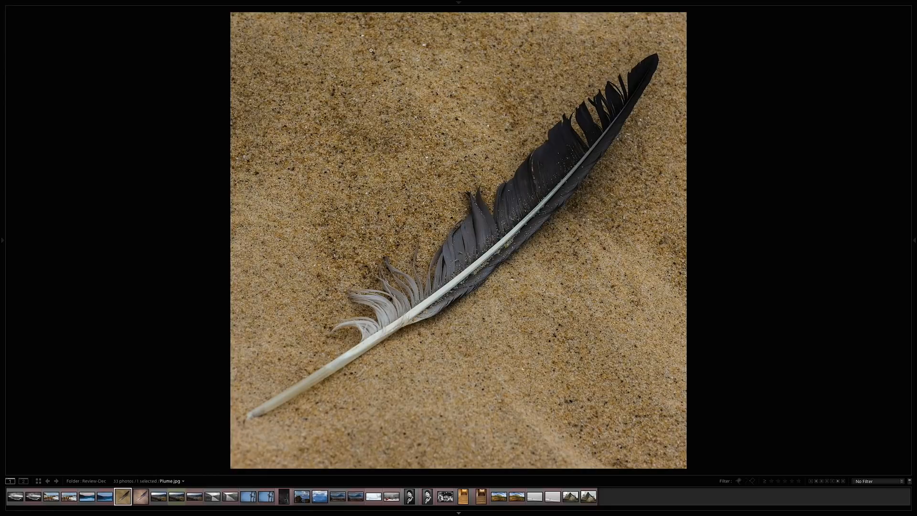
key(Tab)
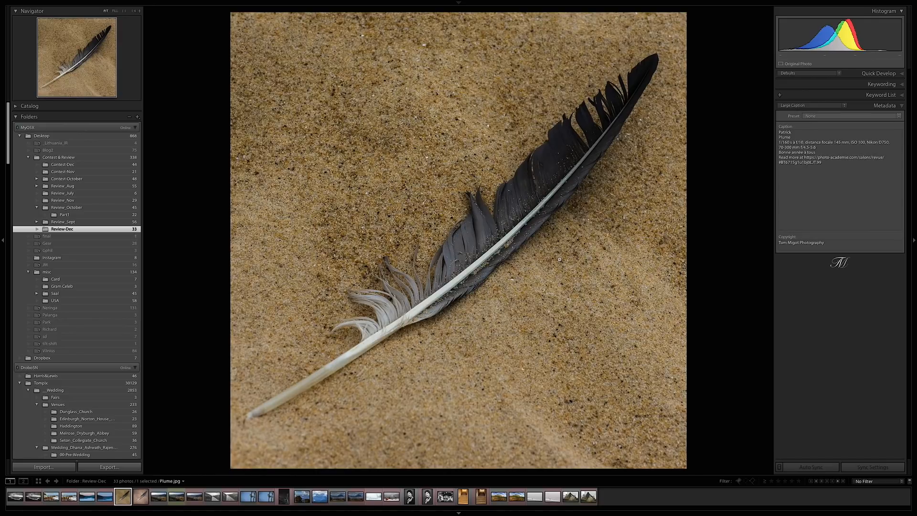
click(330, 364)
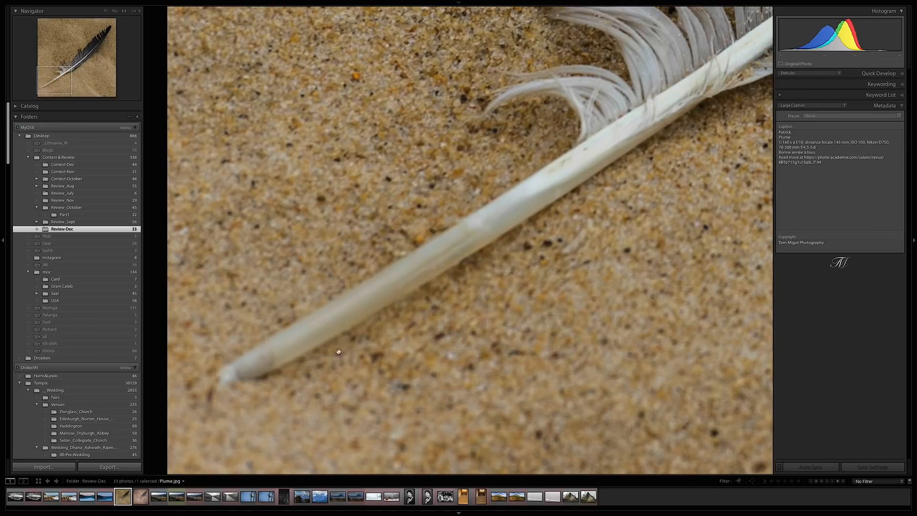
scroll(518, 227, right, 5)
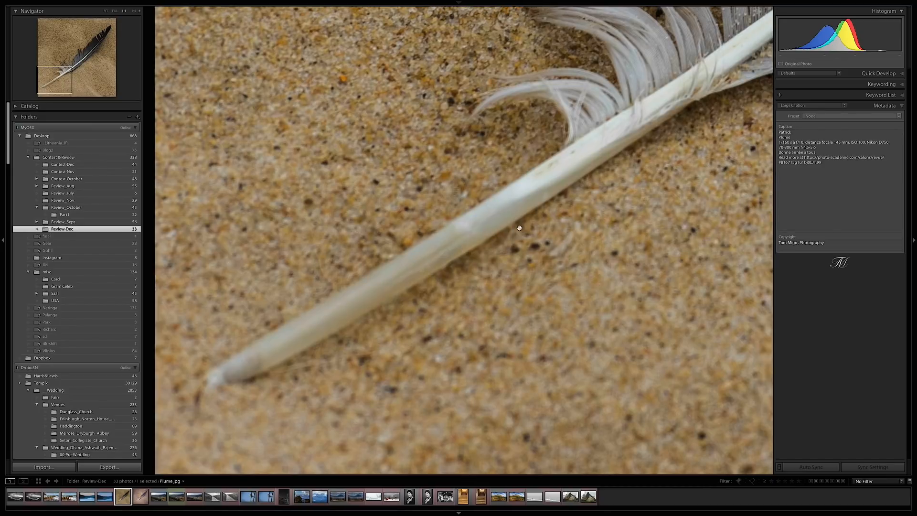
scroll(514, 228, up, 2)
scroll(514, 227, right, 3)
scroll(514, 227, up, 3)
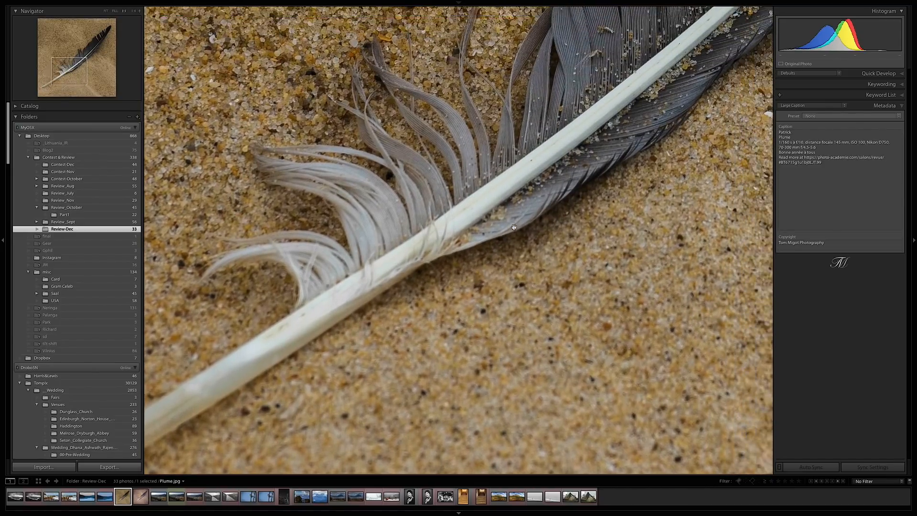
scroll(514, 227, right, 5)
scroll(514, 228, up, 3)
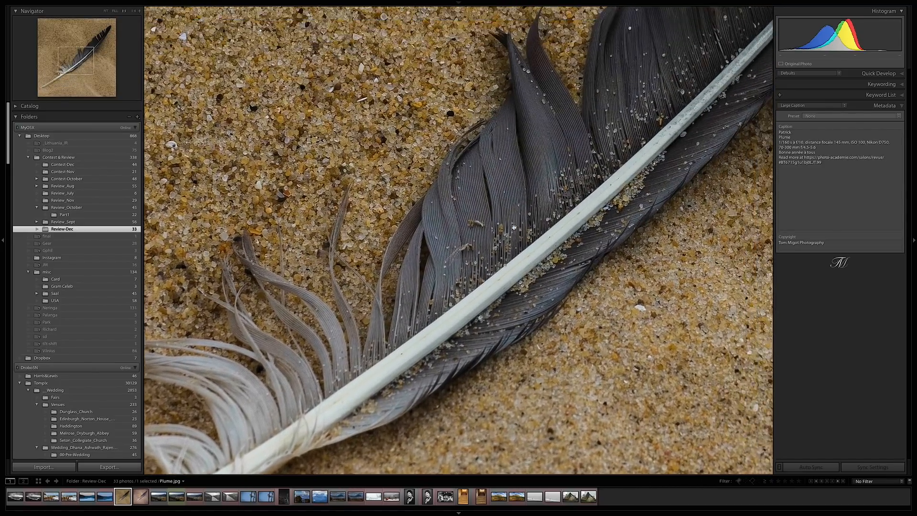
scroll(514, 228, up, 5)
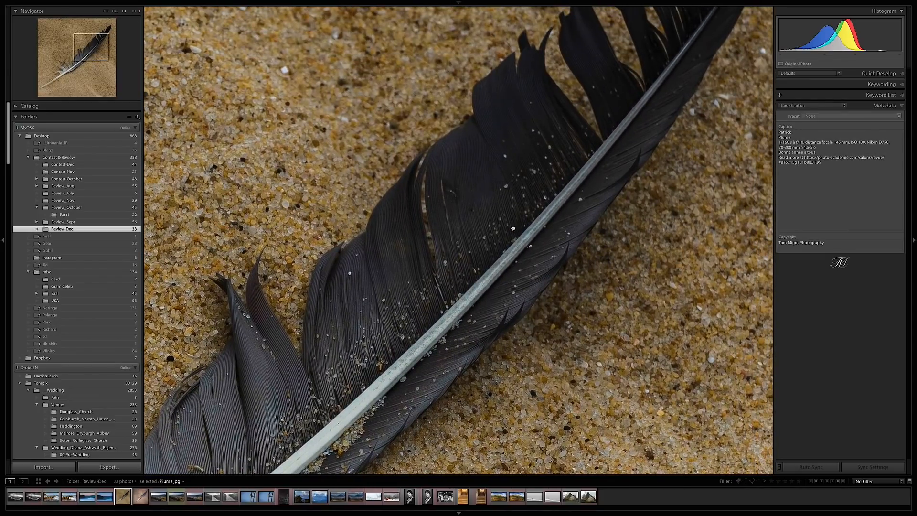
click(513, 229)
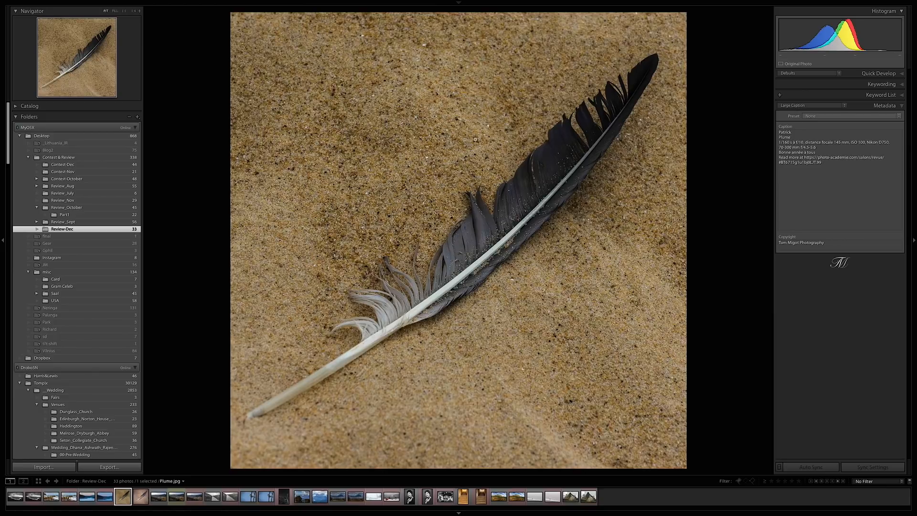
- Examine the sand around the original feather up close in full screen and compare the whole photo with its edited version
key(f)
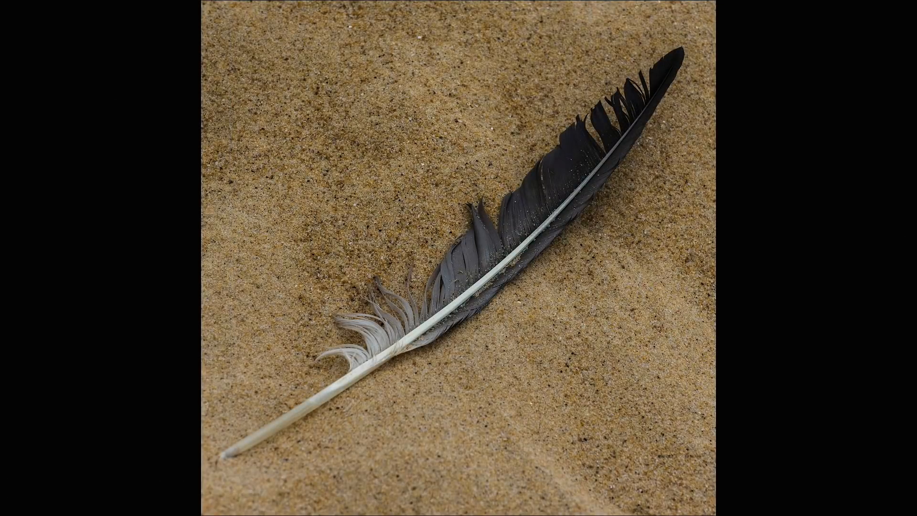
click(445, 153)
drag(445, 131, 517, 288)
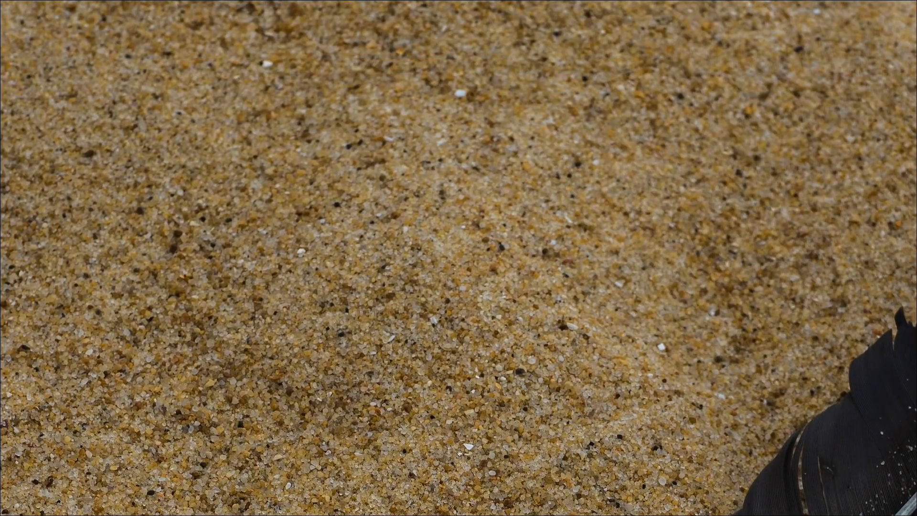
click(511, 379)
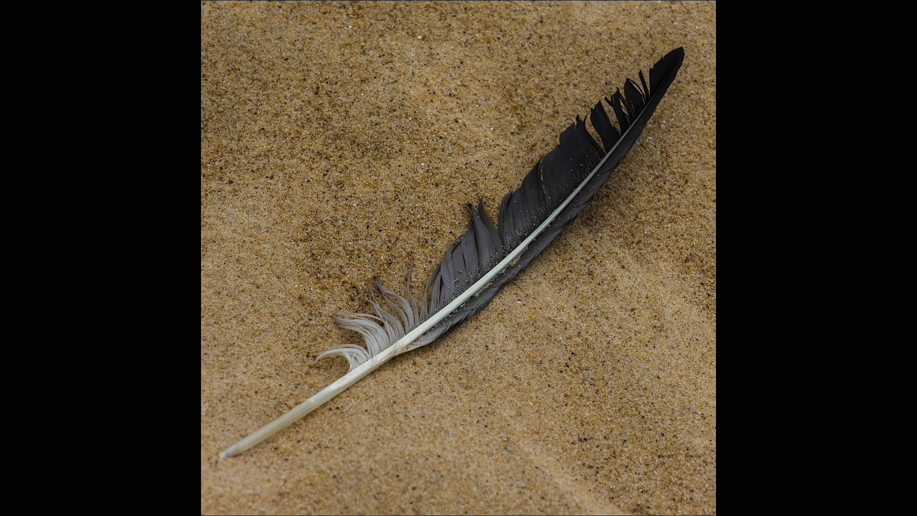
key(backslash)
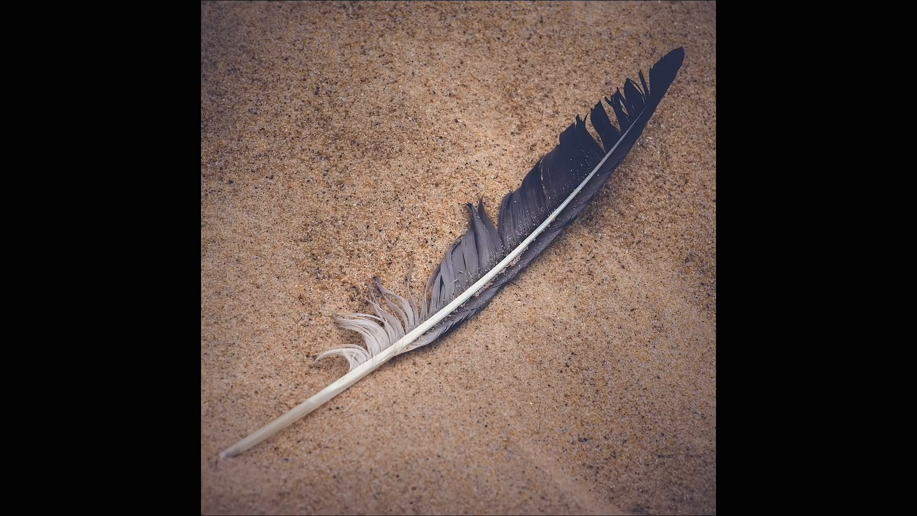
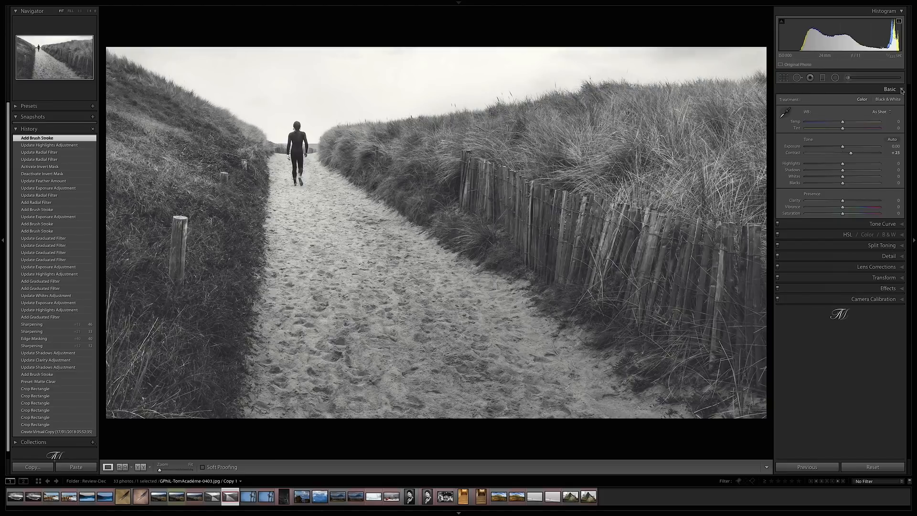
- Review the crop of the edited dune path photo using the rule-of-thirds overlay, then close the crop tool
click(782, 79)
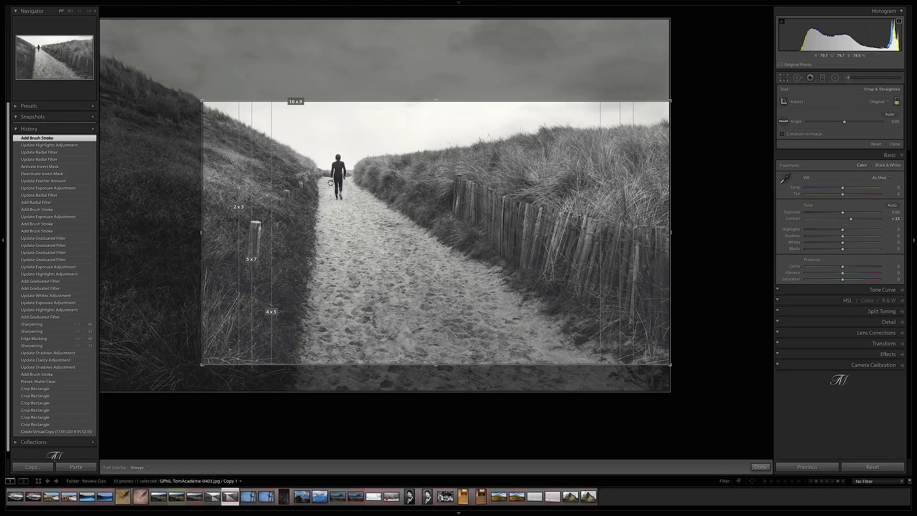
key(o)
key(o)
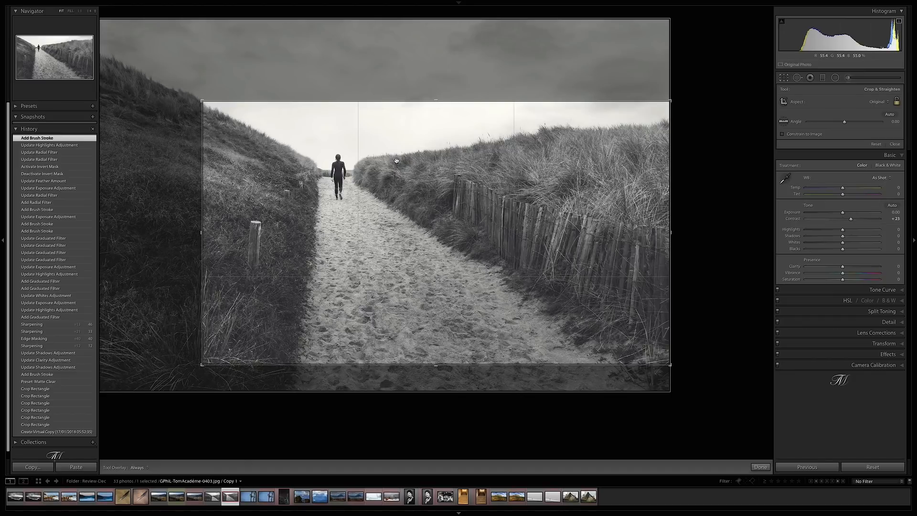
click(784, 78)
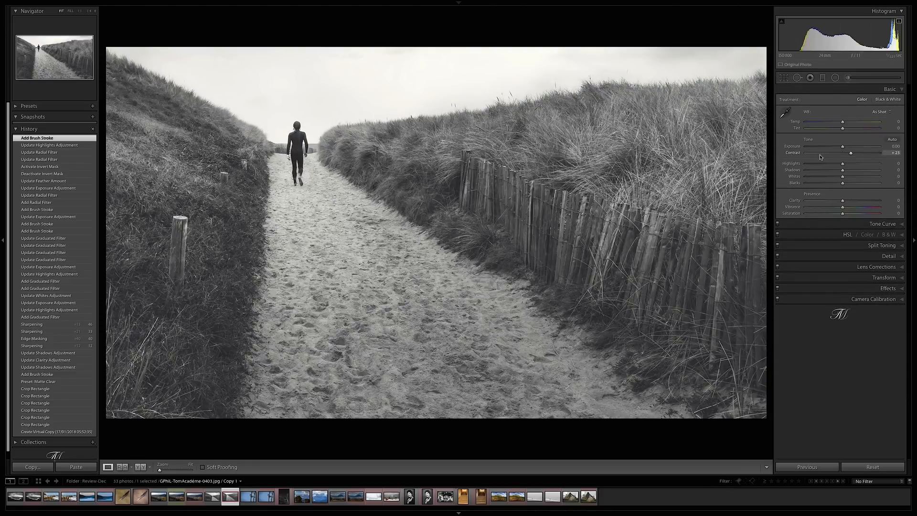
- Review the Detail sharpening settings and examine the walking figure, dune grass and fence up close
click(889, 256)
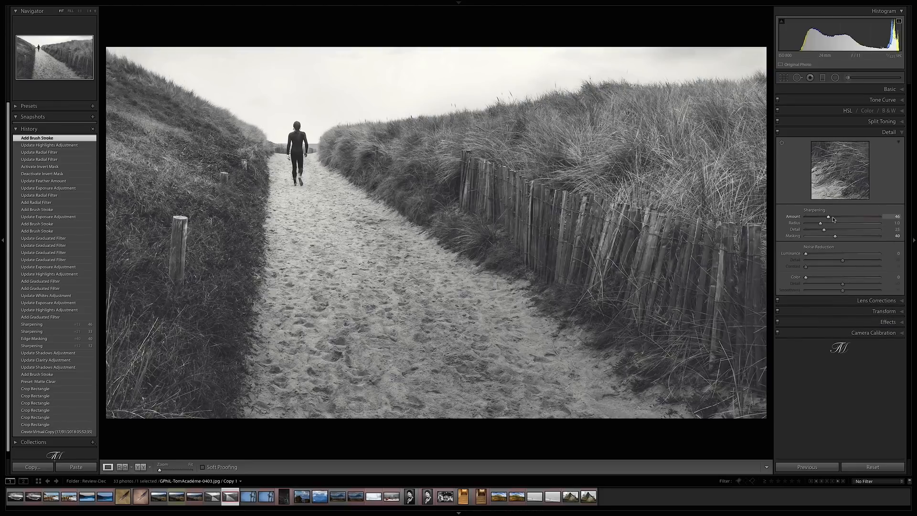
click(359, 174)
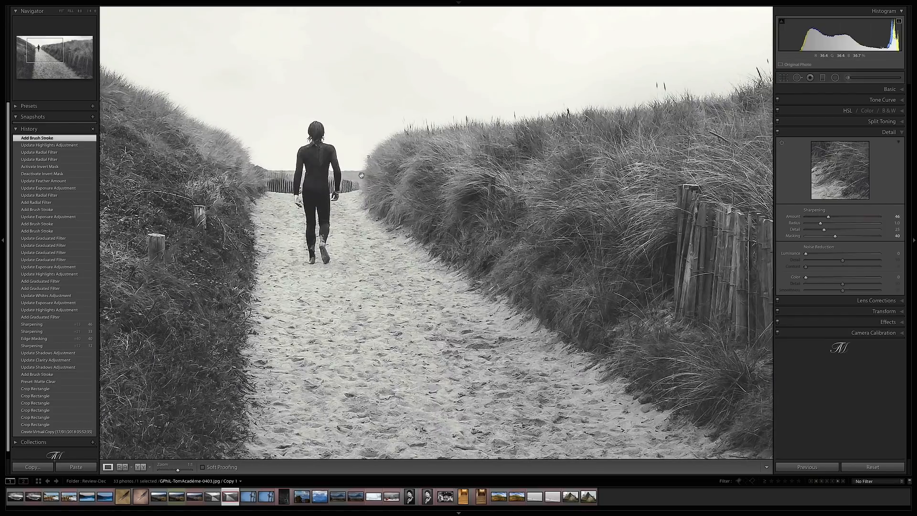
drag(649, 300, 366, 108)
drag(495, 184, 424, 183)
drag(475, 160, 440, 175)
drag(573, 184, 478, 170)
click(478, 171)
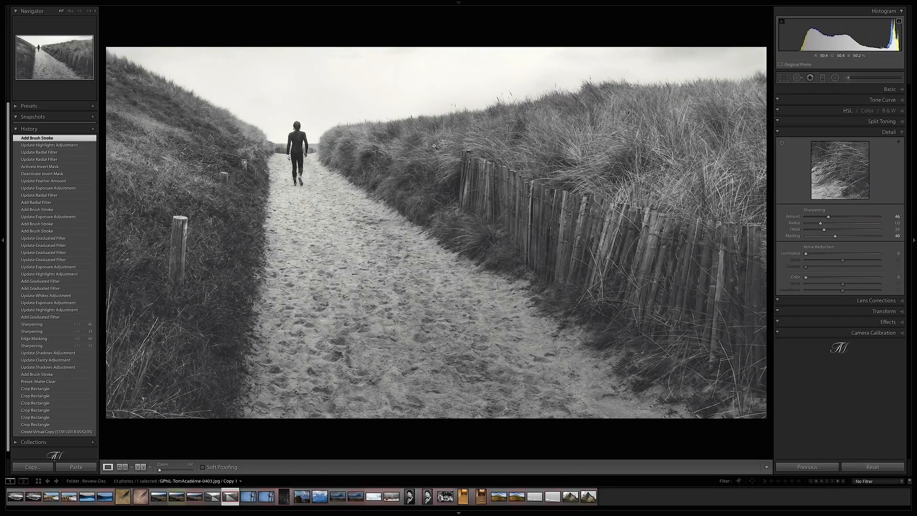
- Review the settings of the graduated filter placed over the sandy path
click(823, 79)
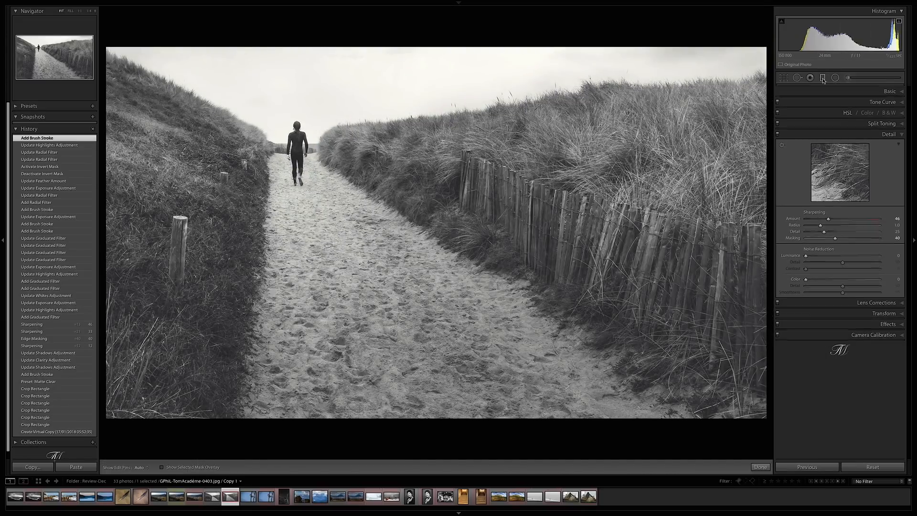
click(358, 279)
mouse_move(358, 280)
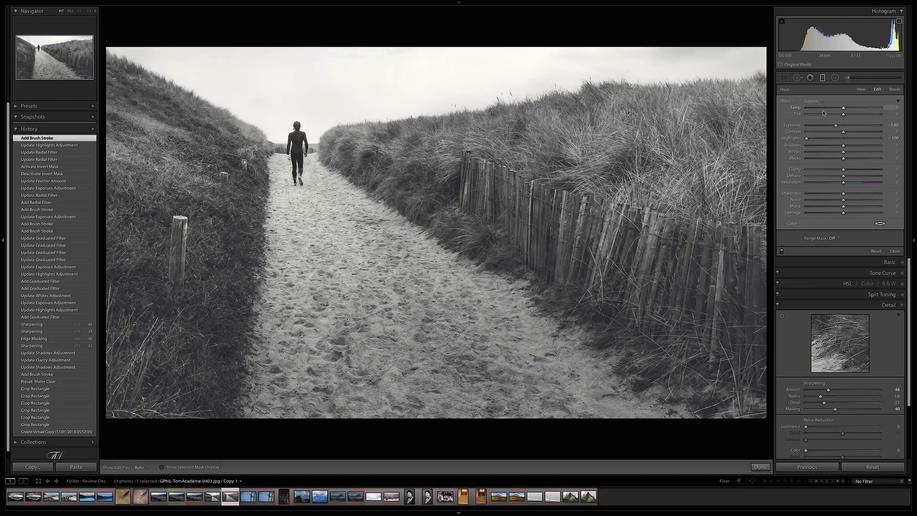
- Review the radial filter around the walking figure, close it, and check the Effects settings
click(835, 78)
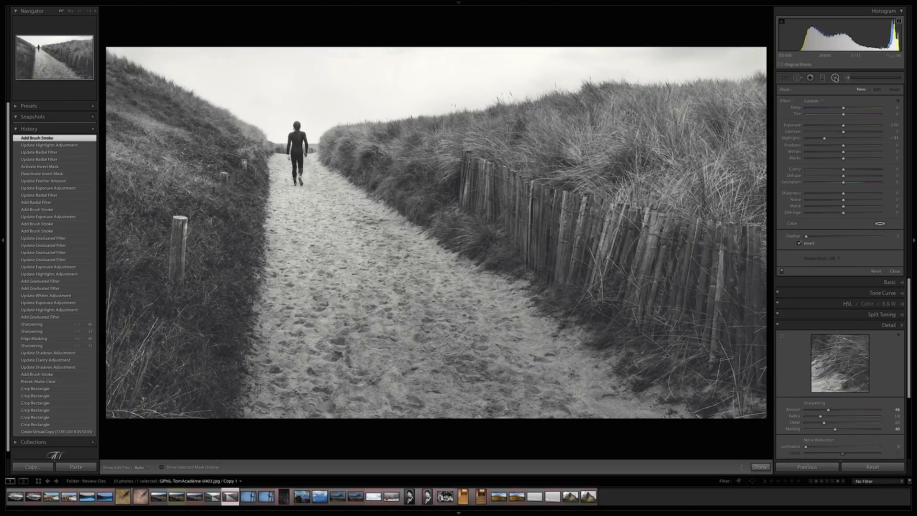
click(299, 158)
mouse_move(299, 158)
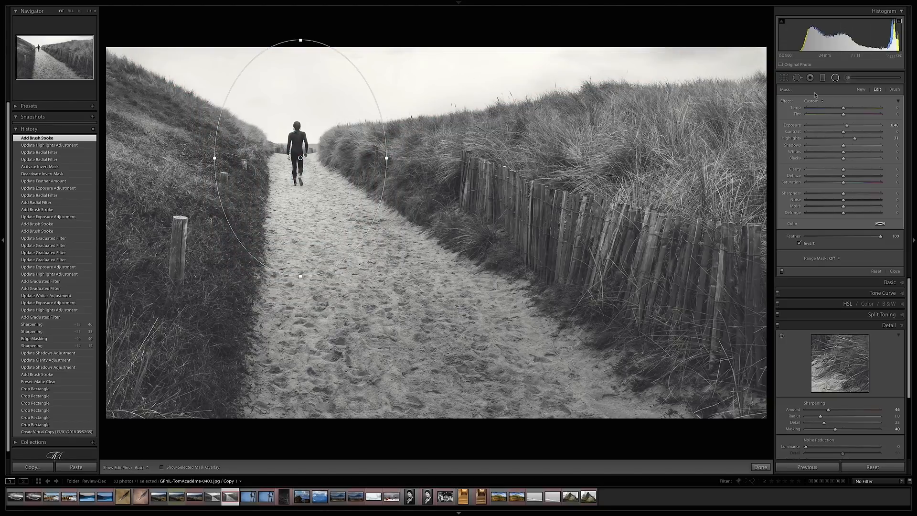
click(835, 77)
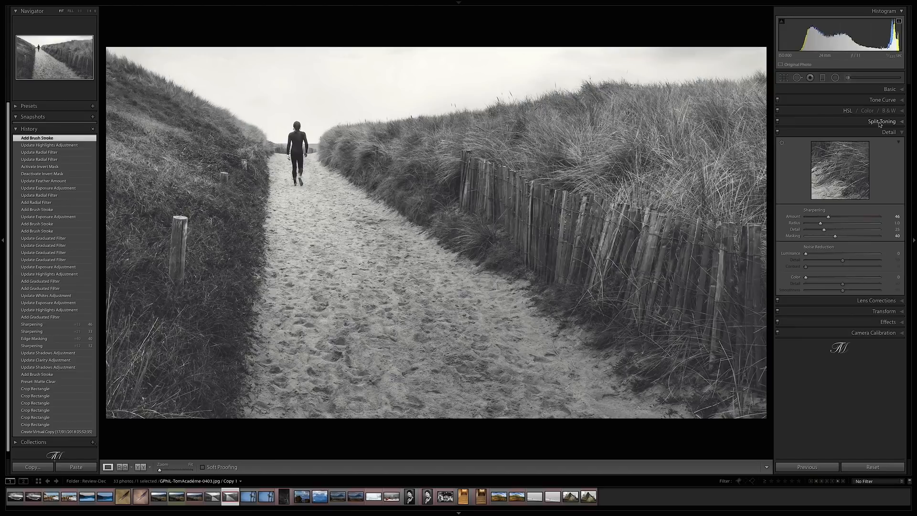
click(887, 321)
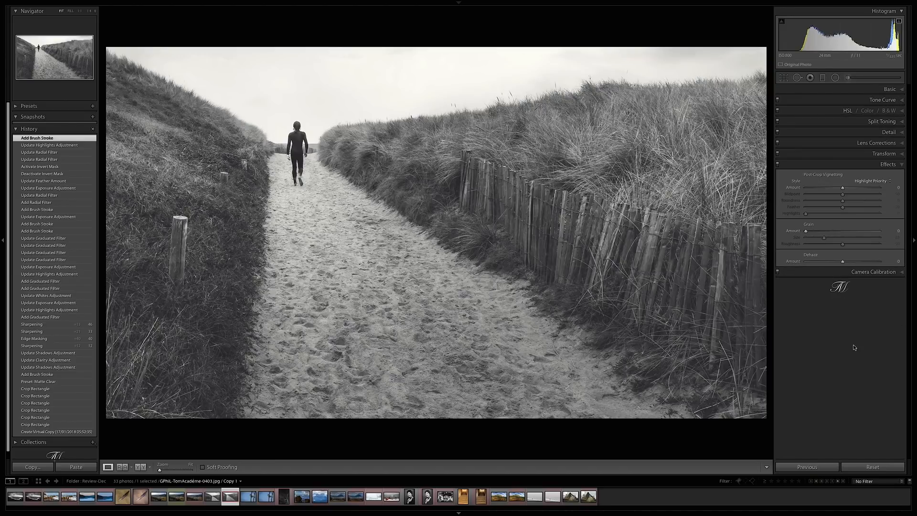
- Compare the original dune path photo and its copy in Survey view with panels hidden and lights out, then return to the lit grid
key(shift+Left)
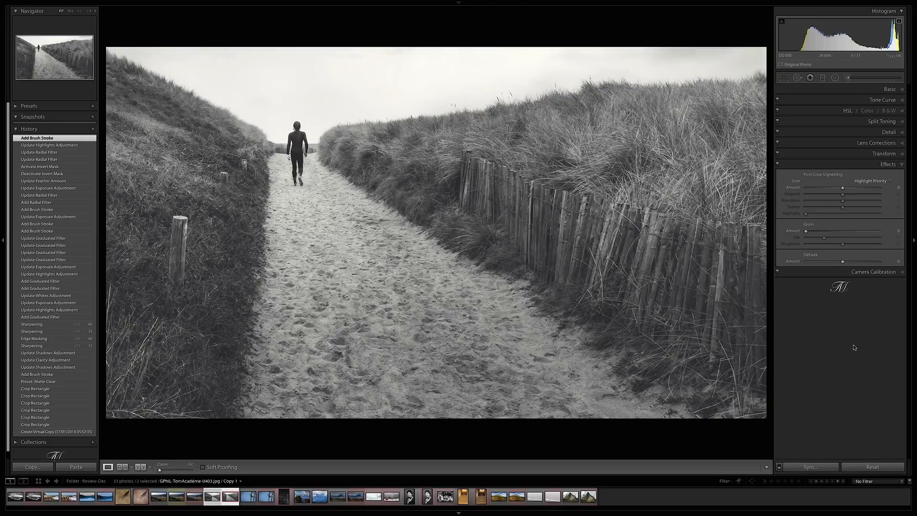
key(n)
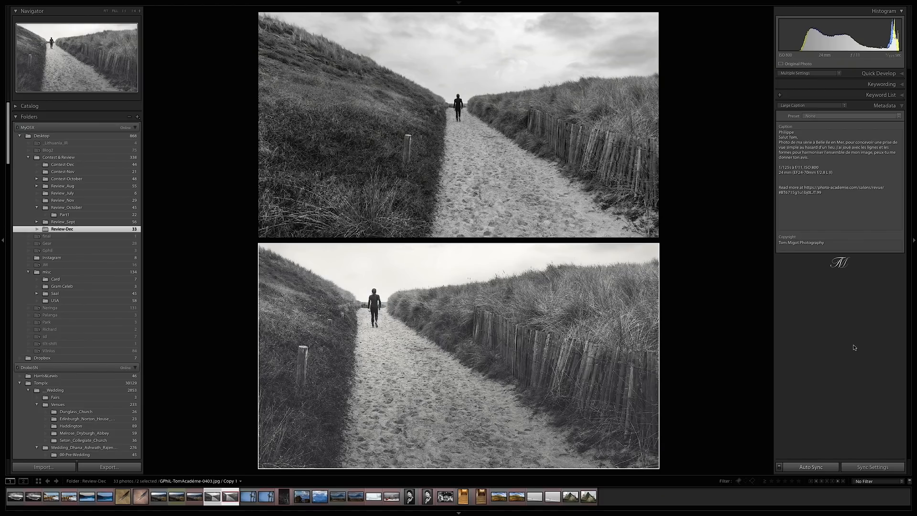
key(Tab)
key(l)
key(l)
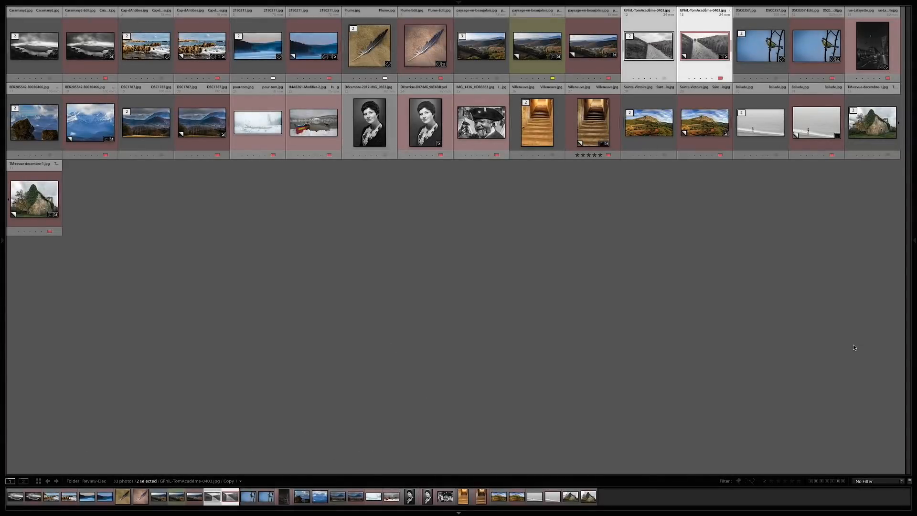
- Open the original blue tit photo in Loupe view, show the side panels to read its caption, and view it full screen
double_click(761, 59)
key(Tab)
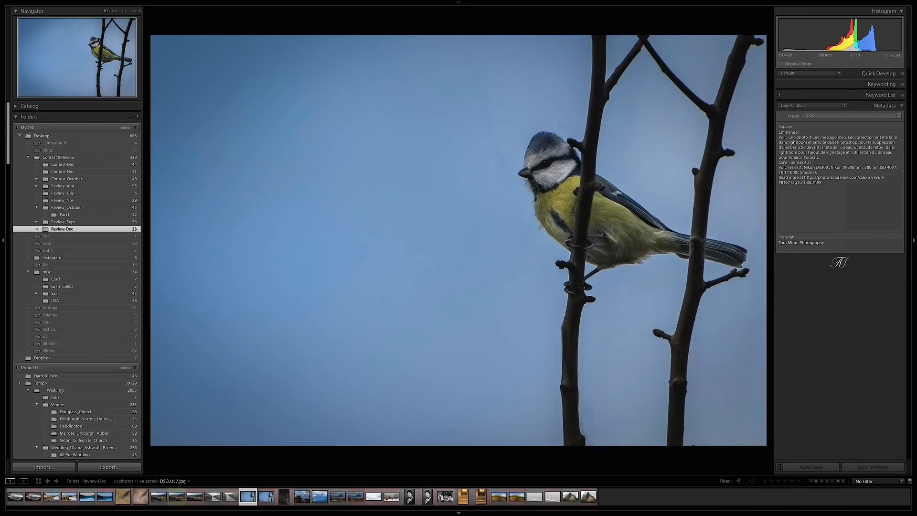
key(f)
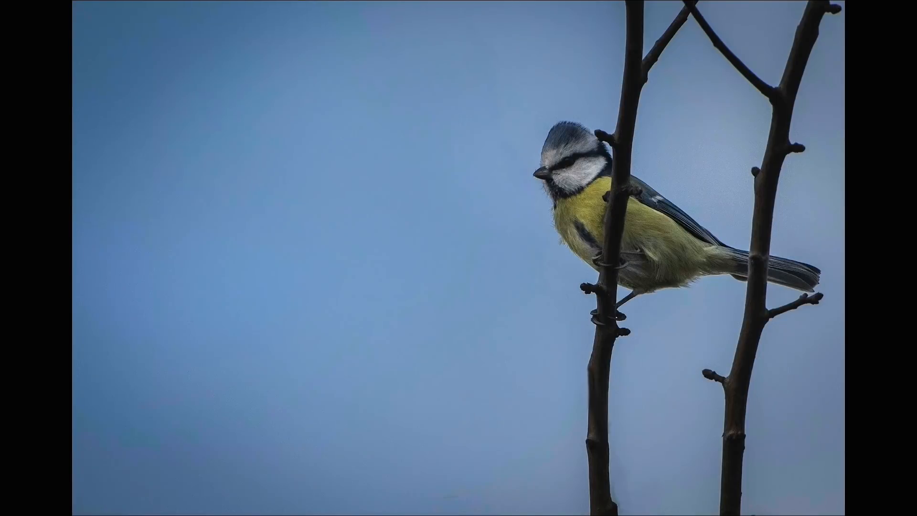